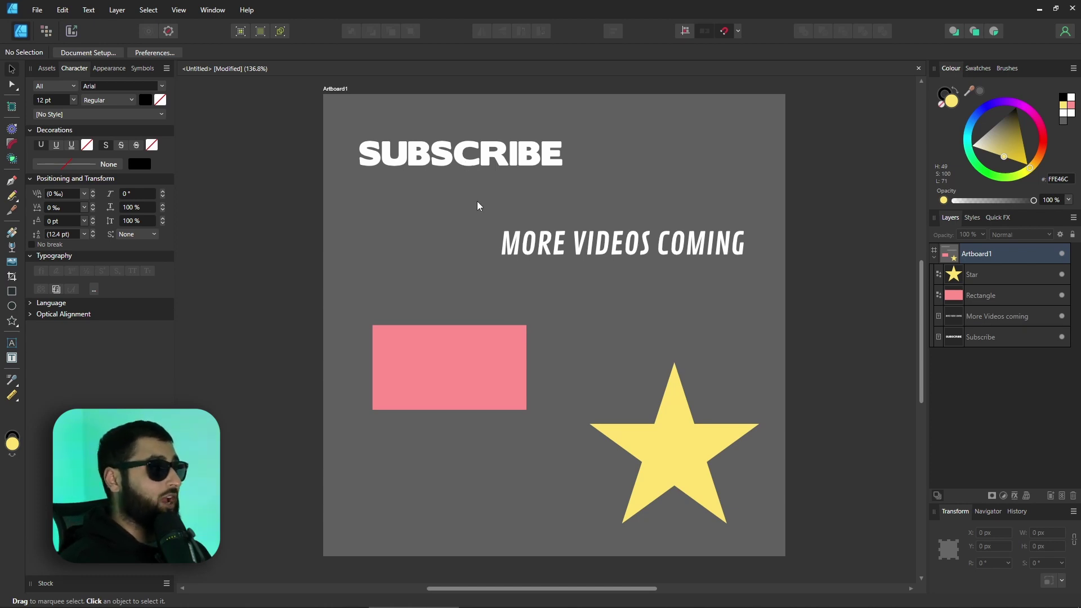
# Apply a Mesh warp to the SUBSCRIBE text, expand its warp group in the layer list and select the group.
pyautogui.click(486, 163)
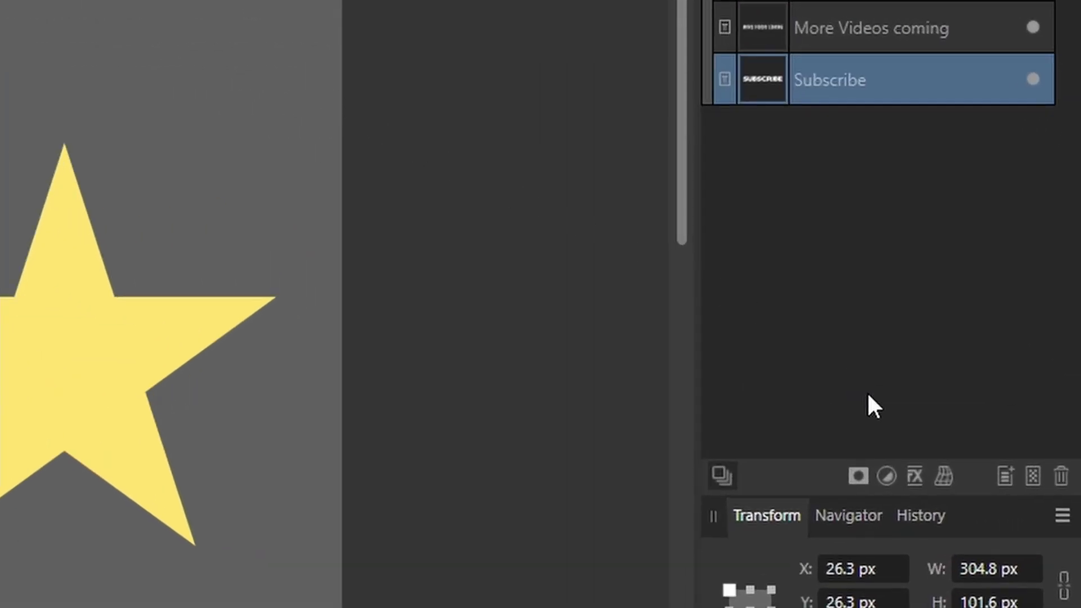
pyautogui.click(942, 478)
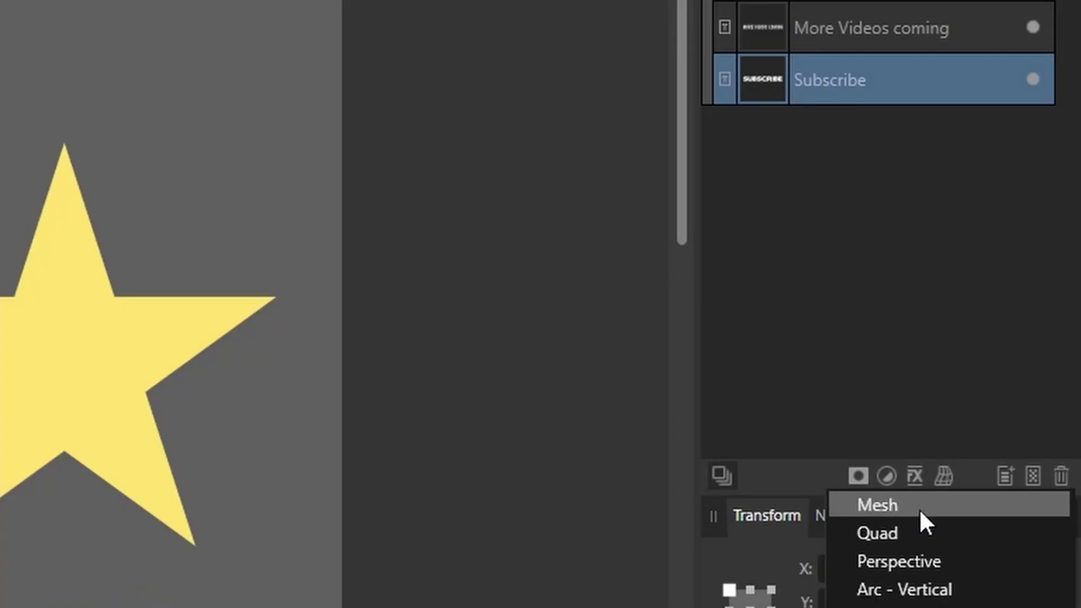
pyautogui.click(920, 510)
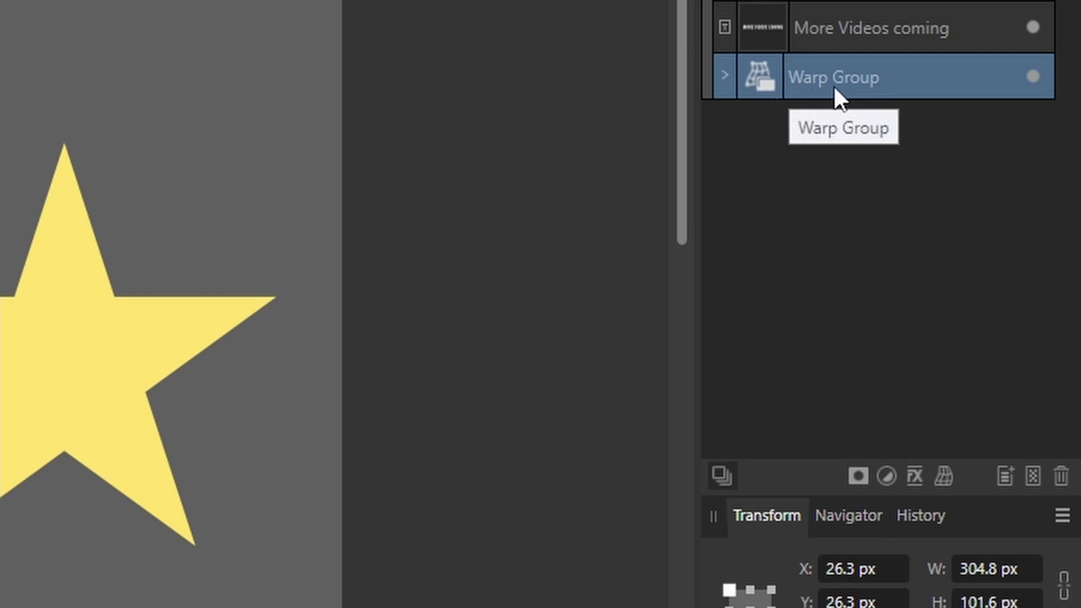
pyautogui.click(727, 76)
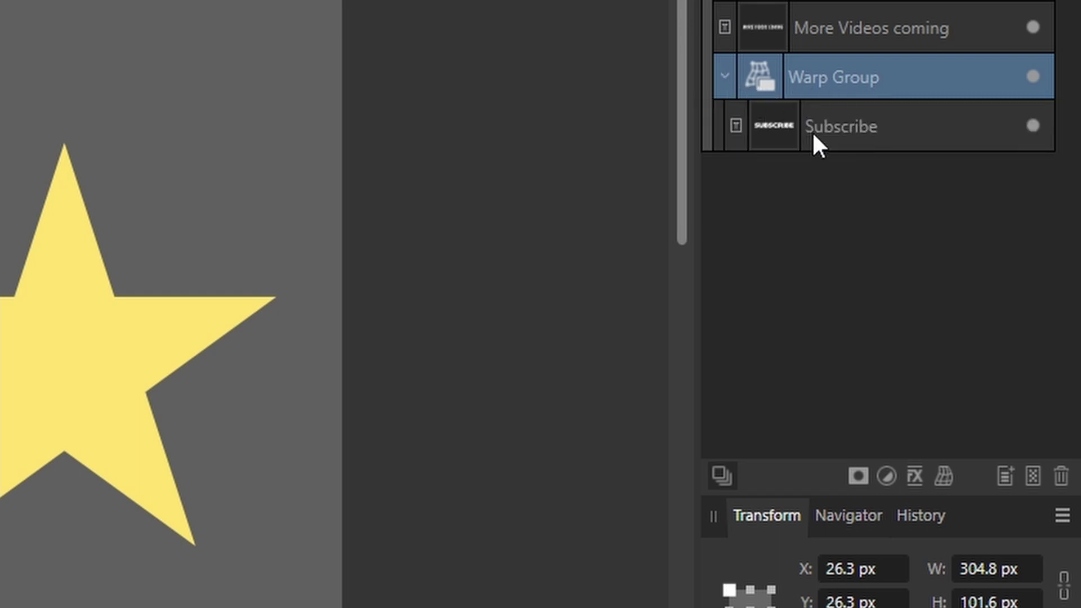
pyautogui.click(864, 128)
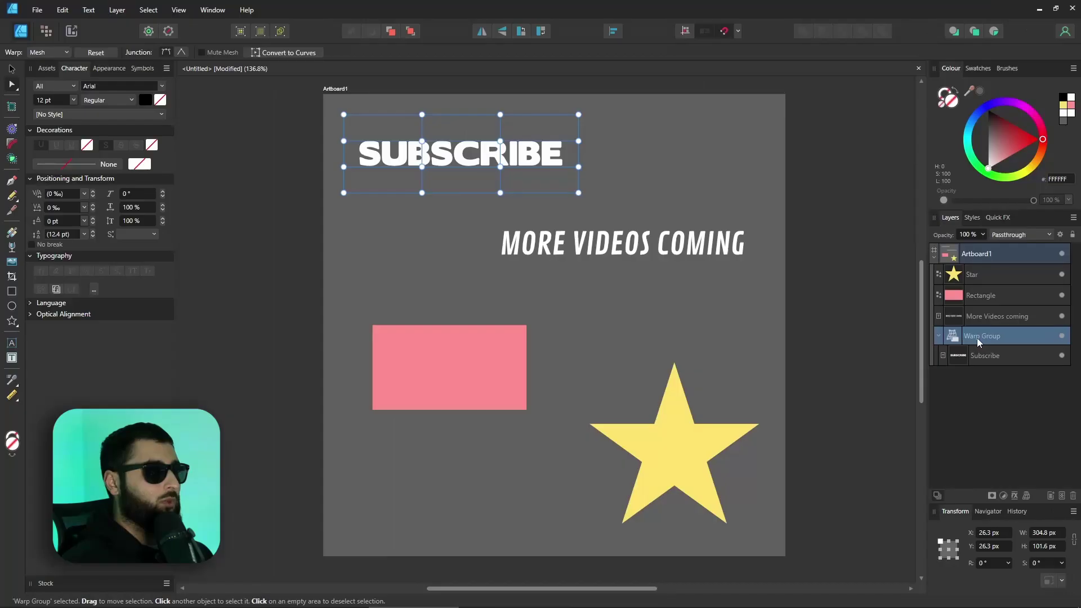
pyautogui.click(810, 90)
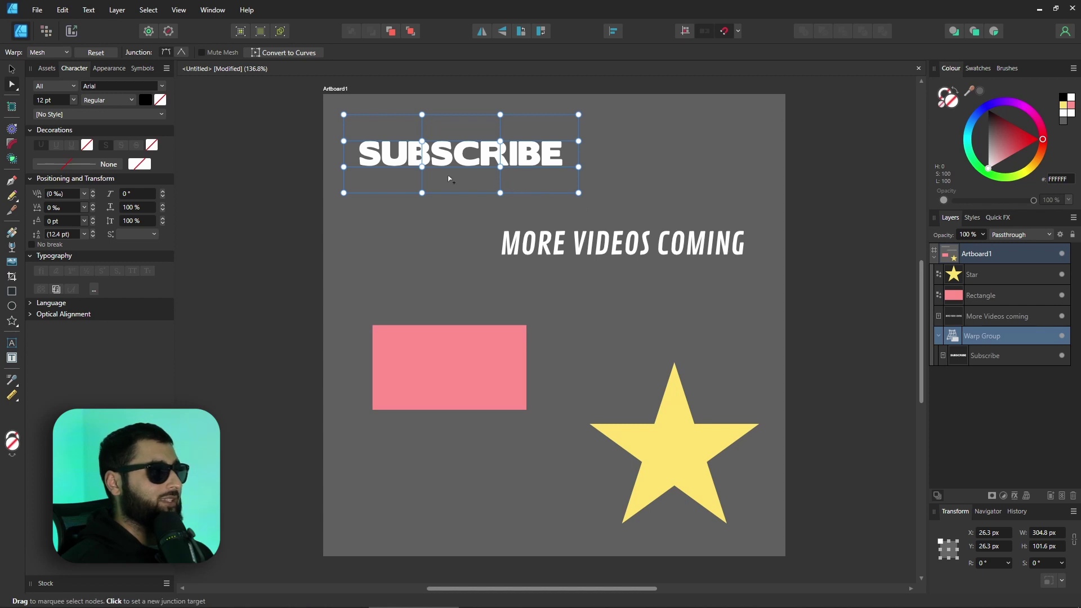
# Distort the SUBSCRIBE text by moving three inner mesh junctions outward and pulling the upper left-edge junction inward.
pyautogui.scroll(5, 523, 234)
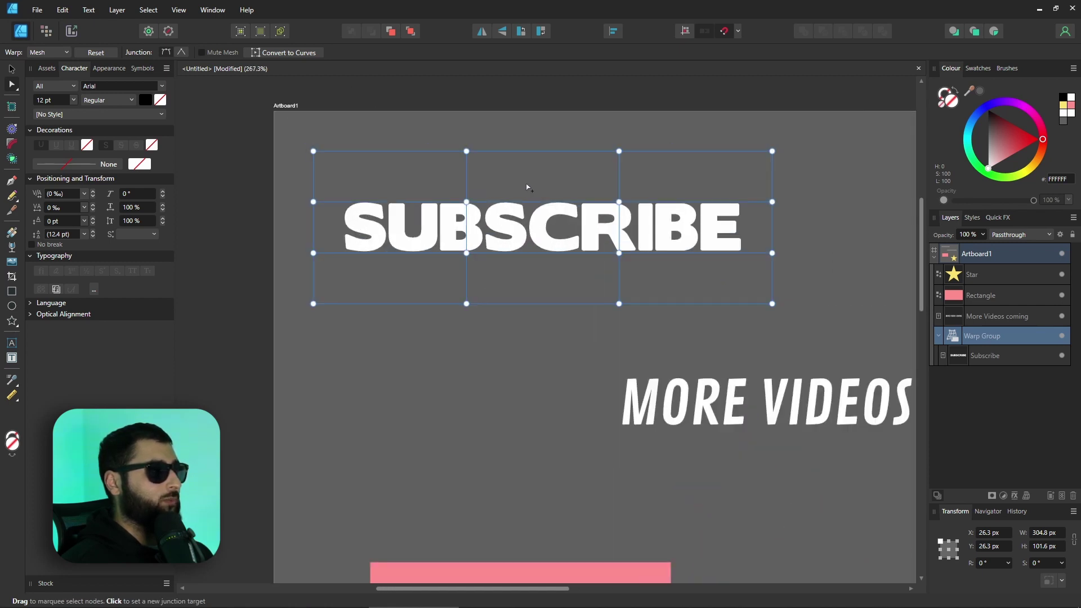
pyautogui.moveTo(619, 203); pyautogui.dragTo(634, 191)
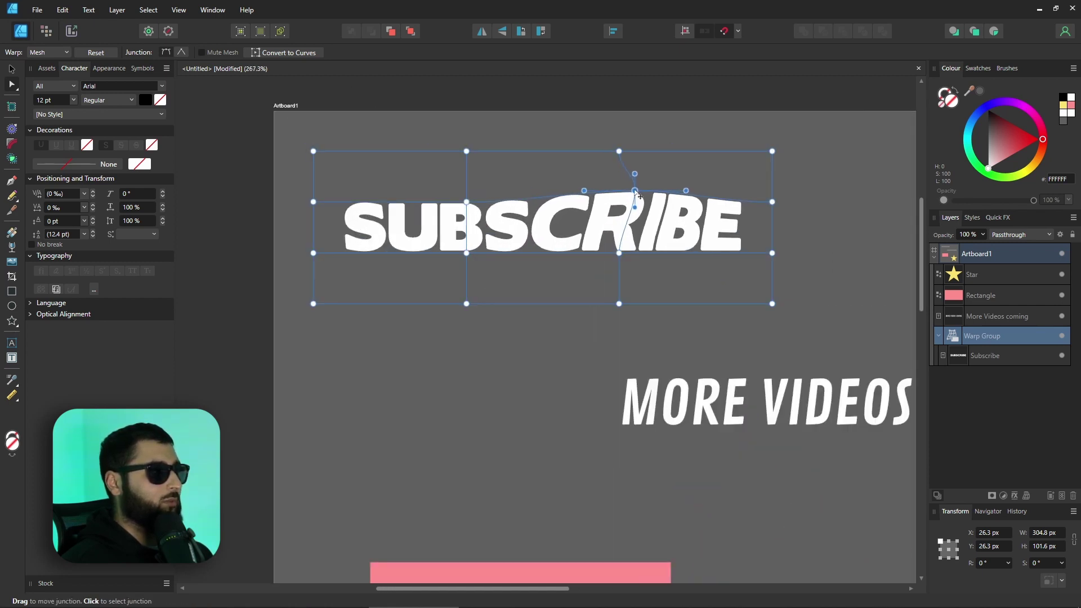
pyautogui.moveTo(467, 253); pyautogui.dragTo(485, 267)
pyautogui.moveTo(466, 203); pyautogui.dragTo(461, 194)
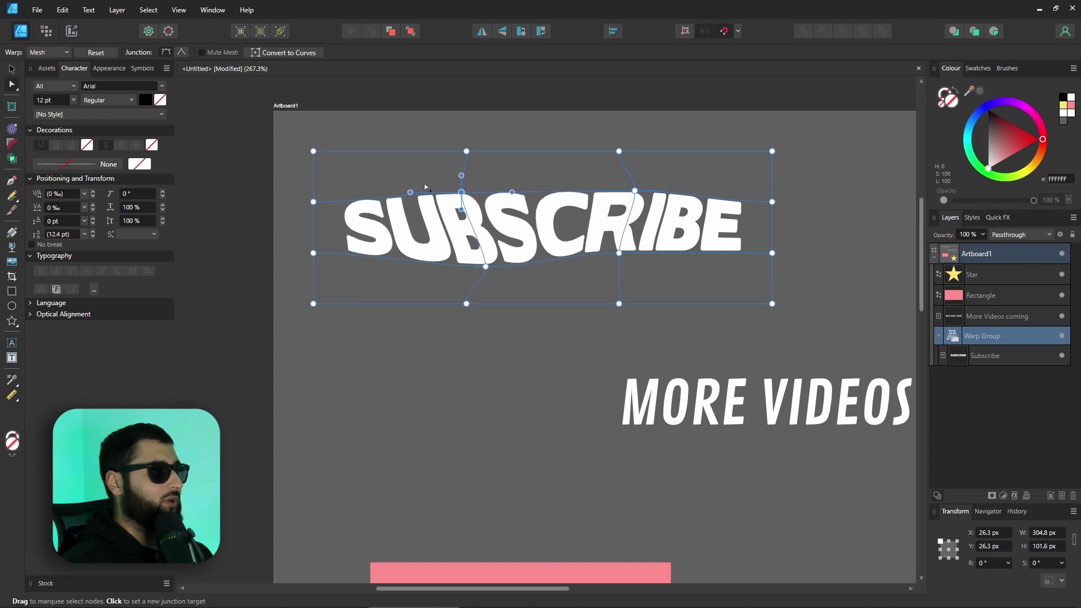
pyautogui.click(314, 152)
pyautogui.moveTo(314, 202); pyautogui.dragTo(338, 205)
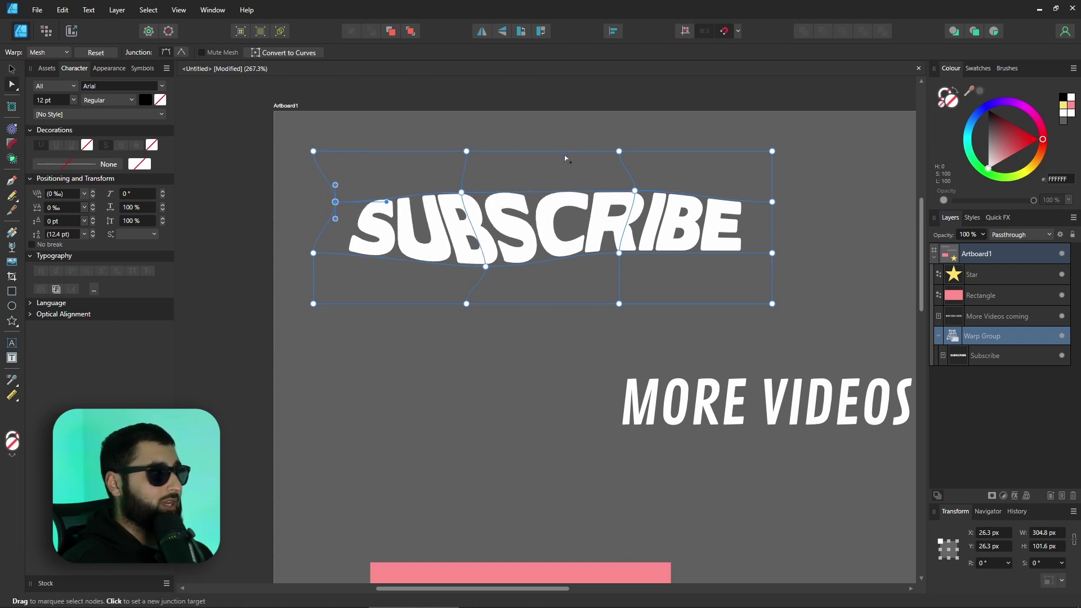
# Bend the middle of the SUBSCRIBE mesh downward into a wave, fine-tune the lower inner junction and deselect the text.
pyautogui.moveTo(545, 197); pyautogui.dragTo(556, 276)
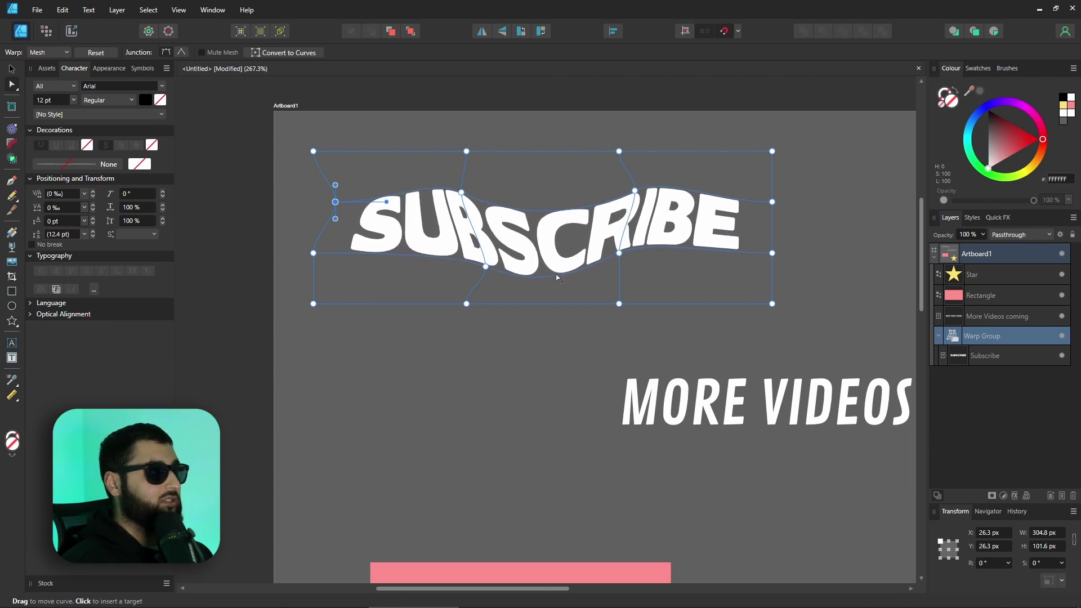
pyautogui.moveTo(486, 267); pyautogui.dragTo(490, 260)
pyautogui.press('v')
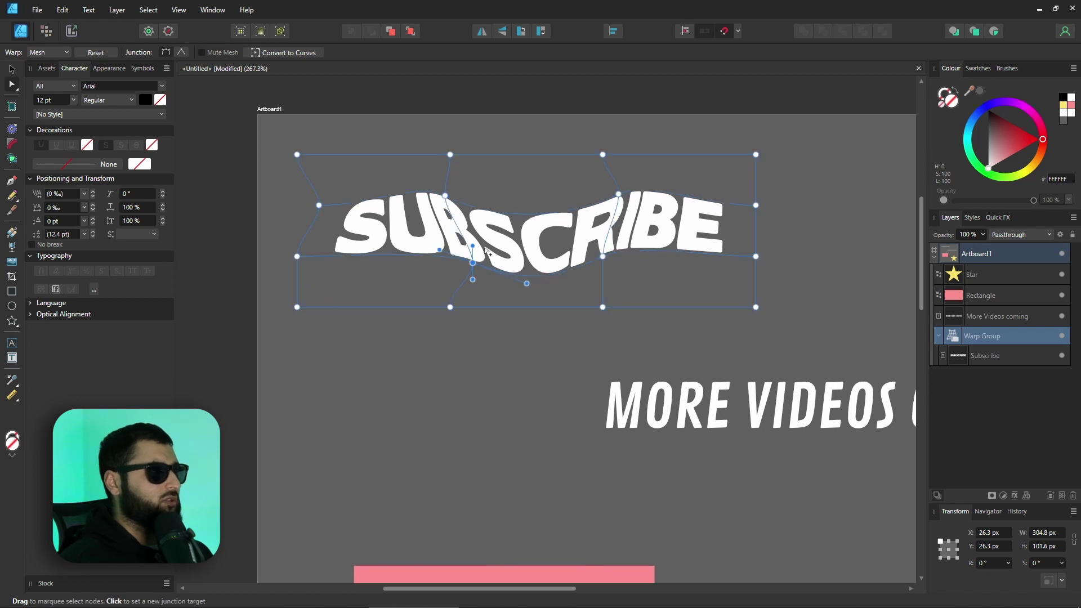
pyautogui.click(643, 340)
pyautogui.scroll(-2, 603, 282)
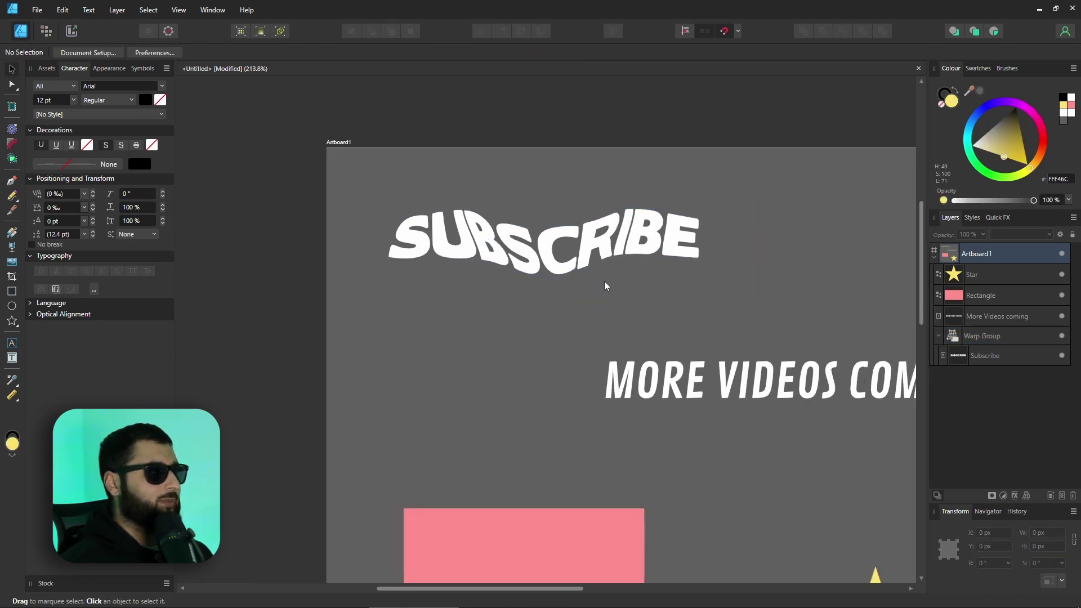
pyautogui.scroll(1, 603, 282)
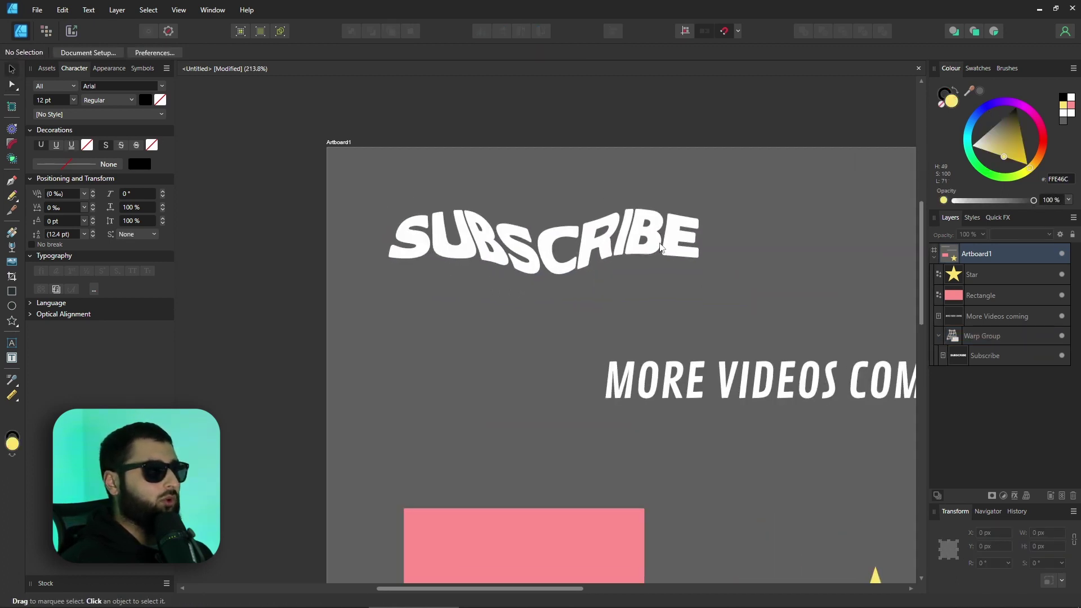
# Reopen the SUBSCRIBE warp group with the Node Tool and reshape the mesh along its right side and lower edge.
pyautogui.click(616, 250)
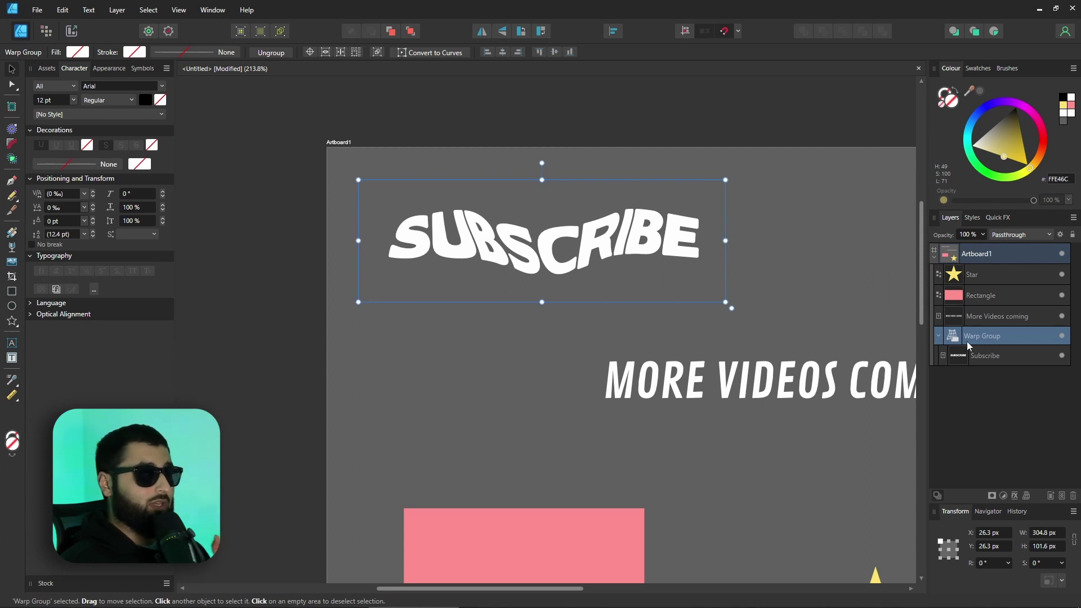
pyautogui.click(12, 85)
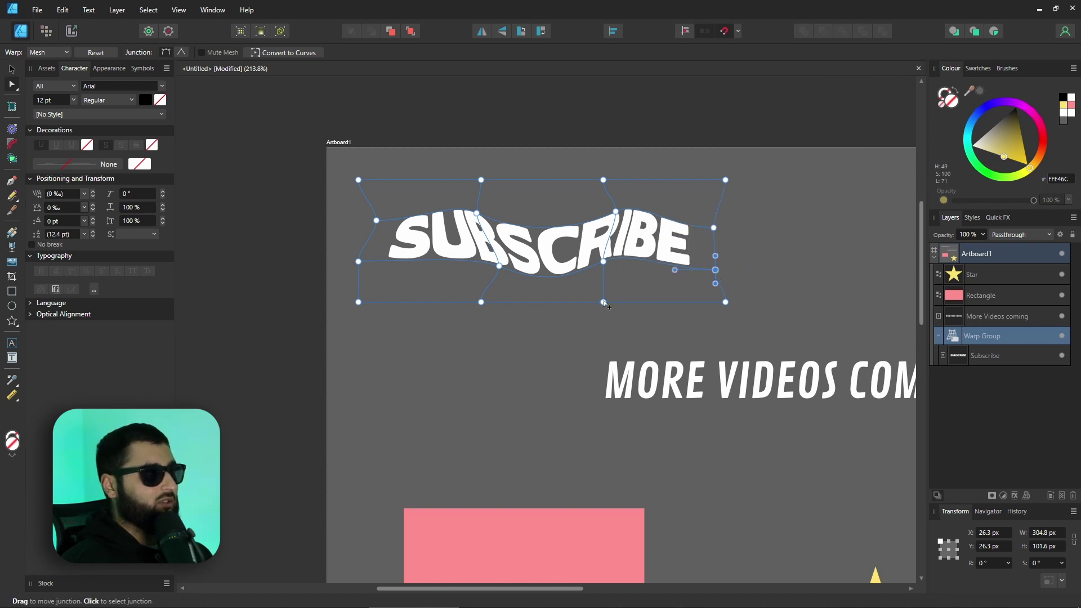
pyautogui.moveTo(603, 301); pyautogui.dragTo(608, 322)
pyautogui.moveTo(603, 263); pyautogui.dragTo(605, 283)
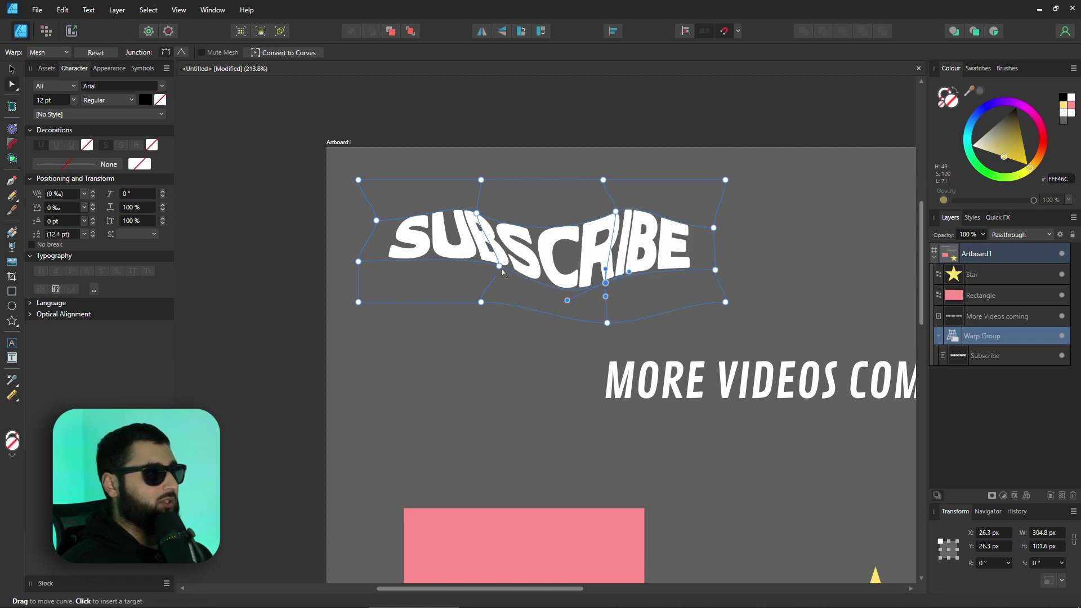
pyautogui.moveTo(481, 301); pyautogui.dragTo(476, 316)
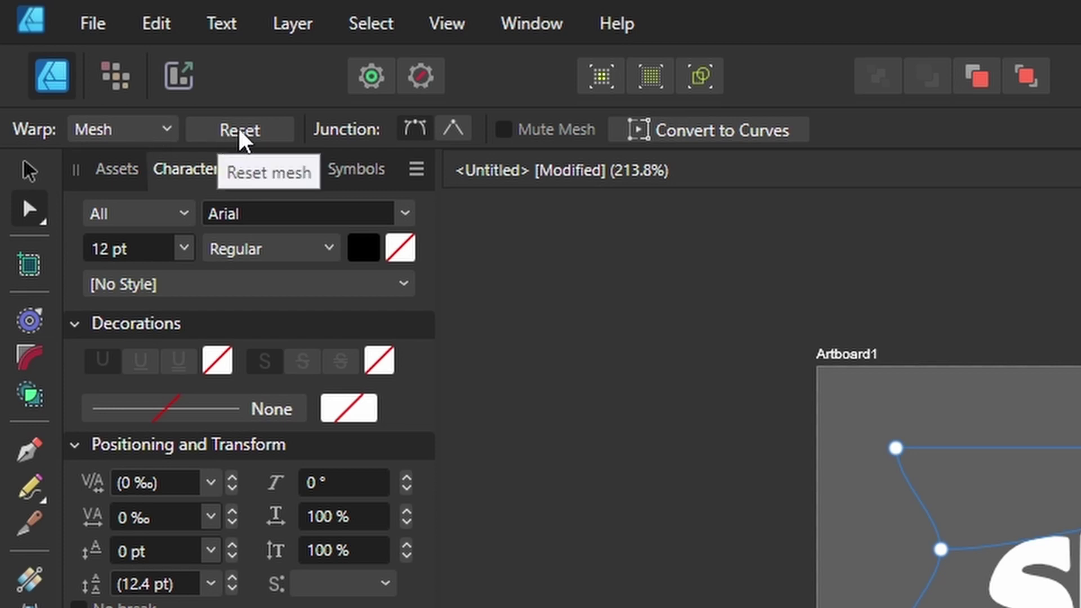
# Switch the warp to Perspective and pull both upper corners down and inward so the SUBSCRIBE text looks flattened.
pyautogui.click(169, 129)
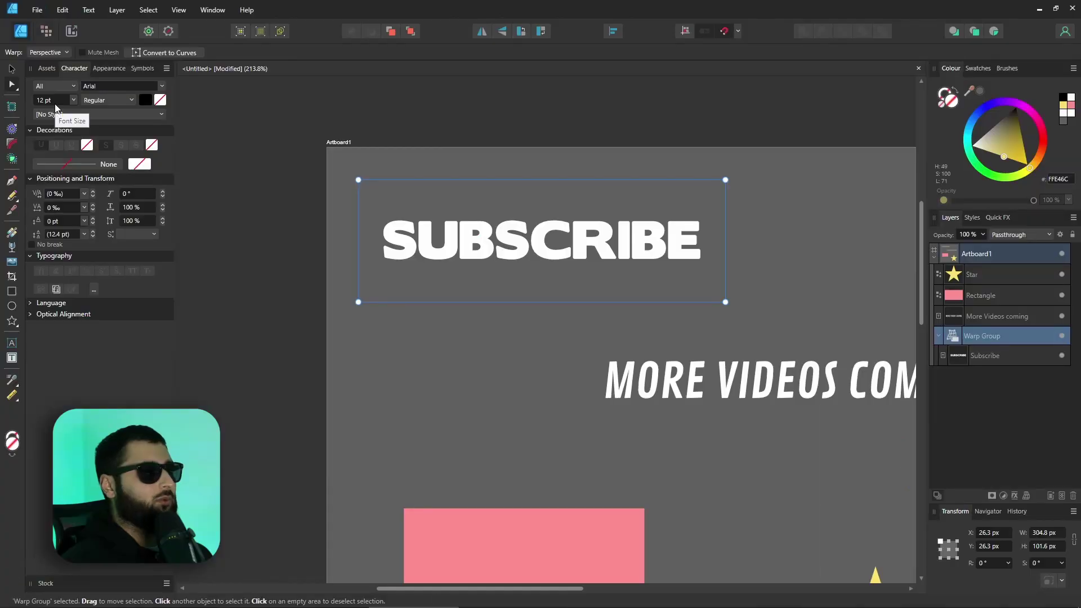
pyautogui.click(139, 262)
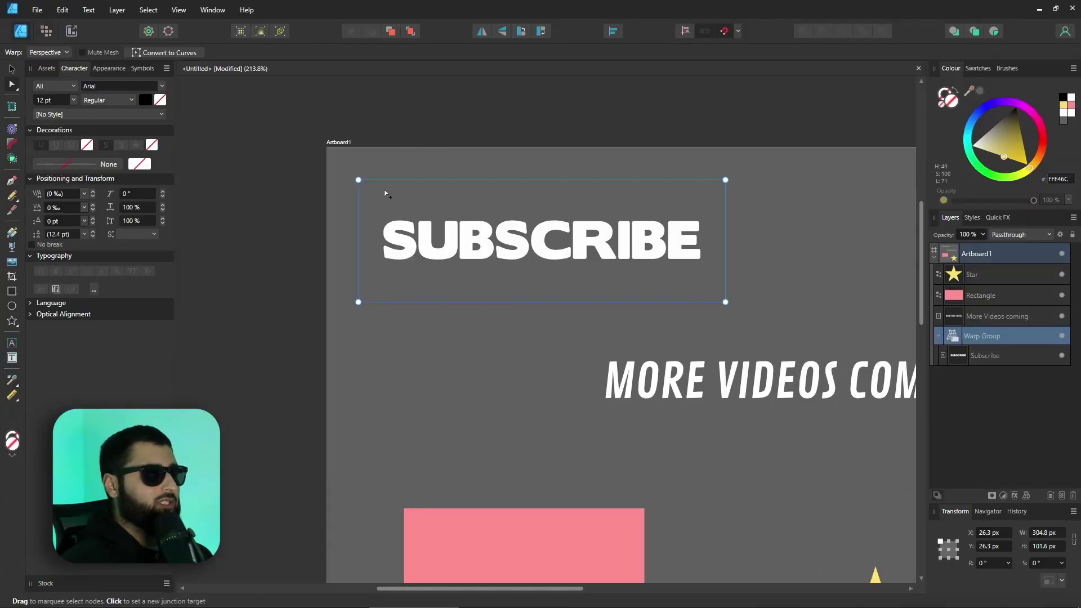
pyautogui.moveTo(358, 180); pyautogui.dragTo(379, 225)
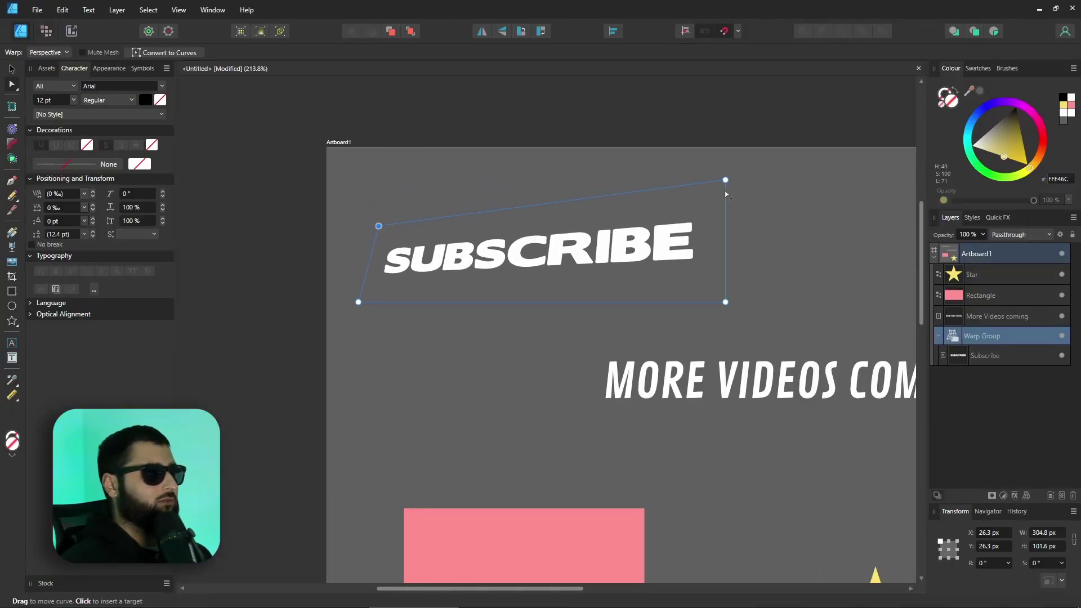
pyautogui.moveTo(725, 180); pyautogui.dragTo(707, 256)
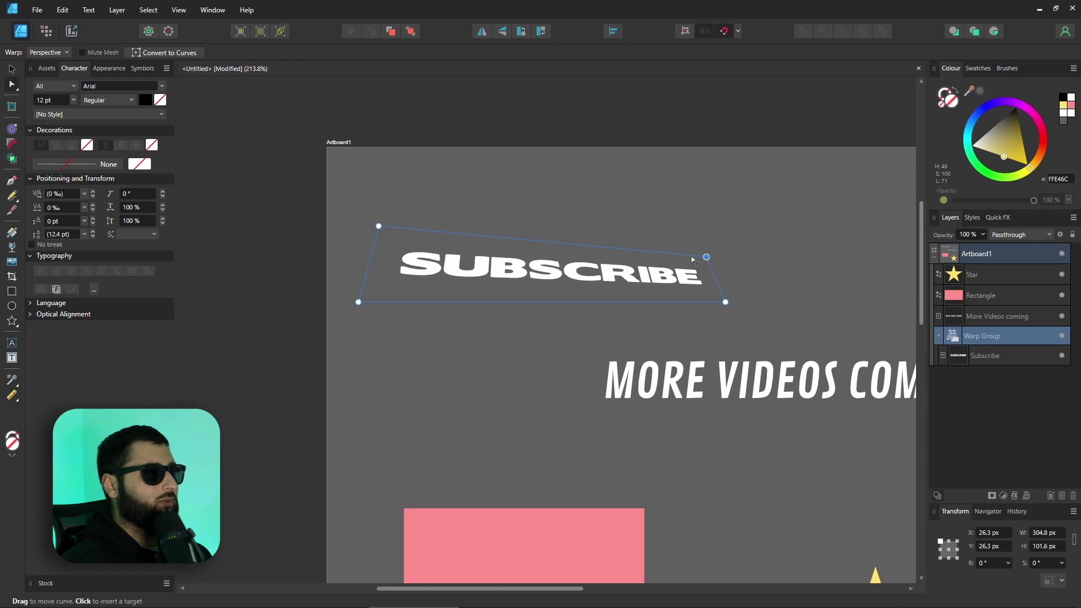
pyautogui.moveTo(378, 226); pyautogui.dragTo(388, 263)
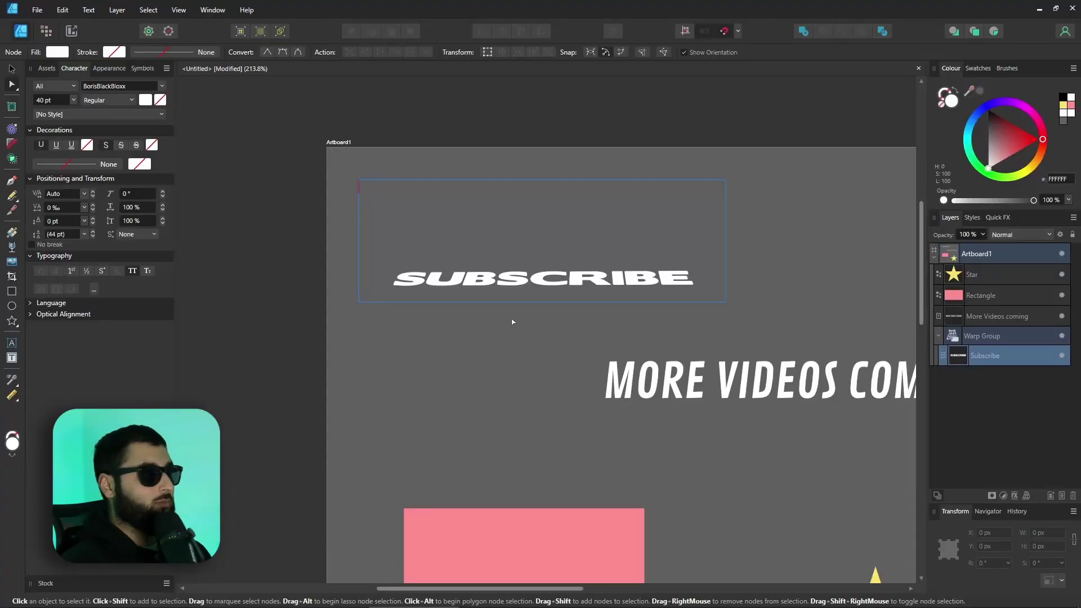
# Replace the text inside the warp group with "Like the video".
pyautogui.click(13, 70)
pyautogui.doubleClick(962, 357)
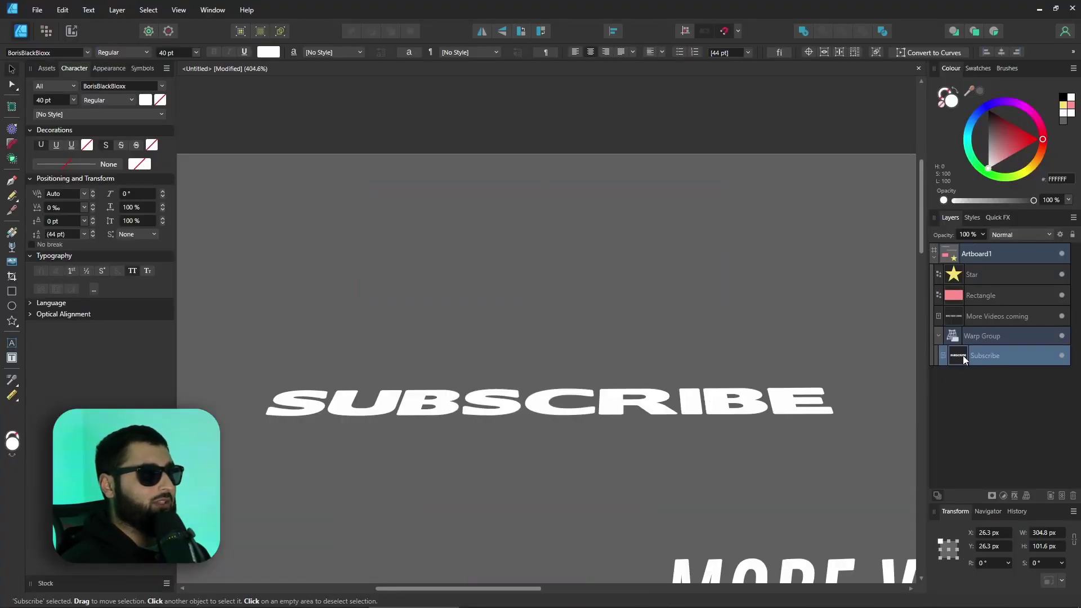
pyautogui.press('t')
pyautogui.press('BackSpace')
pyautogui.press('BackSpace')
pyautogui.press('BackSpace')
pyautogui.press('BackSpace')
pyautogui.press('BackSpace')
pyautogui.press('BackSpace')
pyautogui.press('BackSpace')
pyautogui.press('BackSpace')
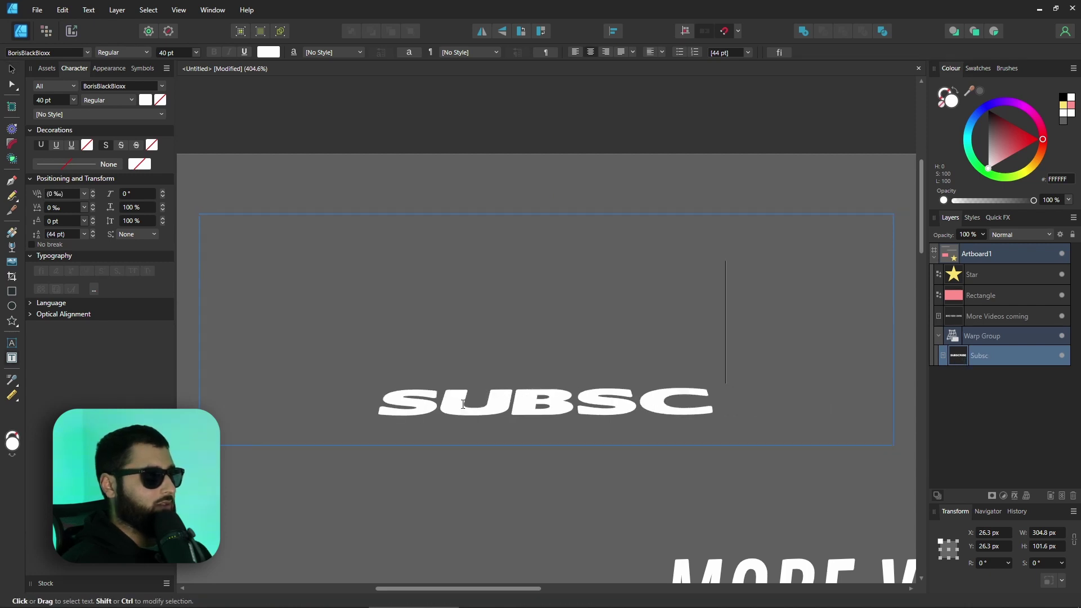
pyautogui.press('BackSpace')
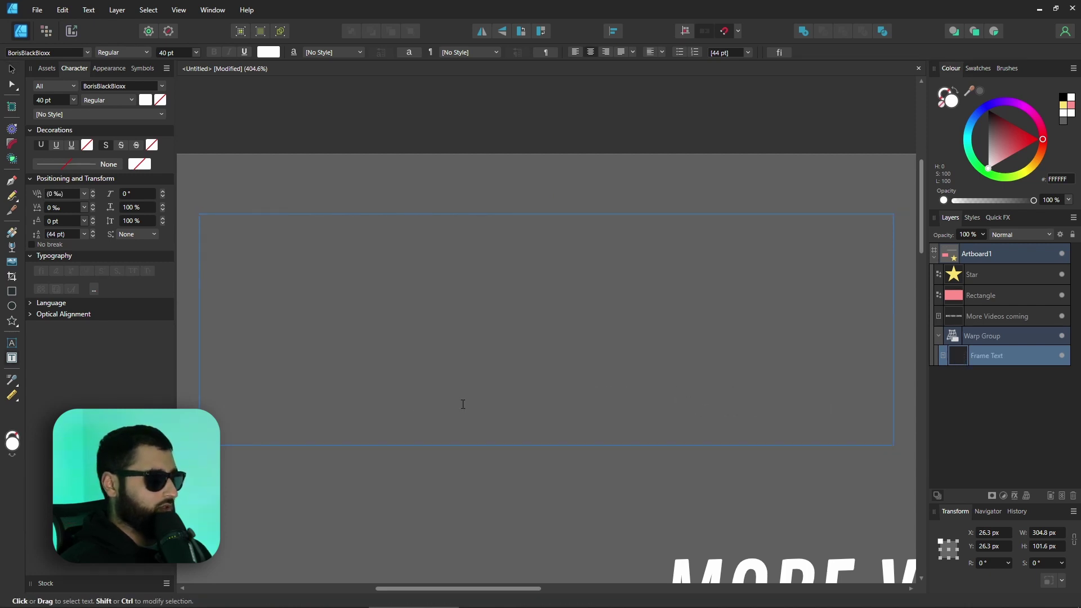
pyautogui.write('Like the video')
pyautogui.press('Escape')
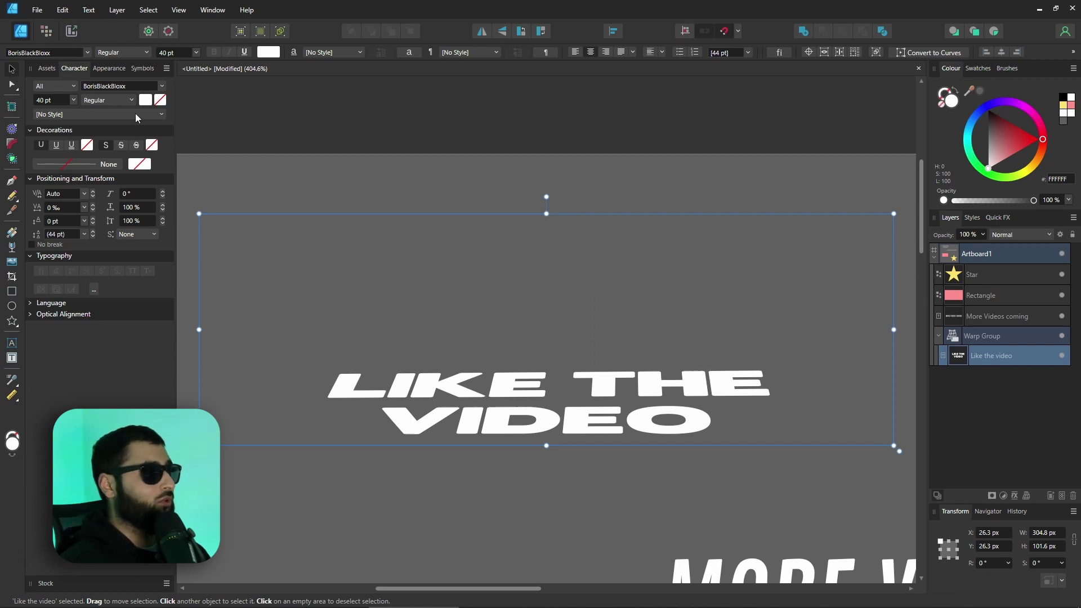
# Recolour the "Like the video" text to pink FF69BC.
pyautogui.scroll(-1, 554, 183)
pyautogui.moveTo(1006, 145); pyautogui.dragTo(1018, 151)
pyautogui.moveTo(1026, 112); pyautogui.dragTo(1035, 117)
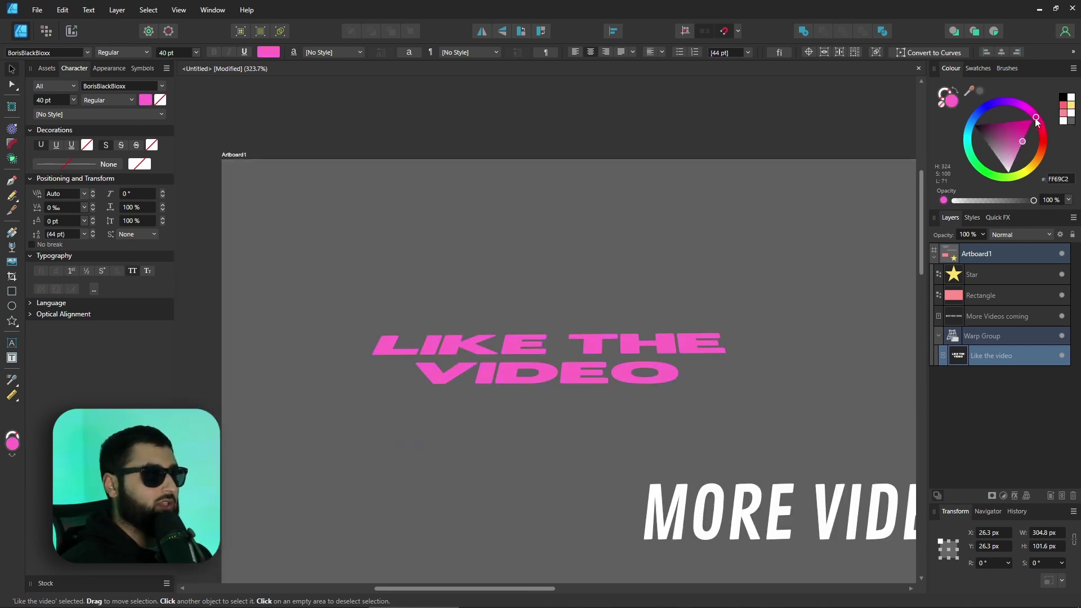
# Add a black outline and a drop shadow to the "Like the video" text as layer effects, and deselect it.
pyautogui.click(1013, 496)
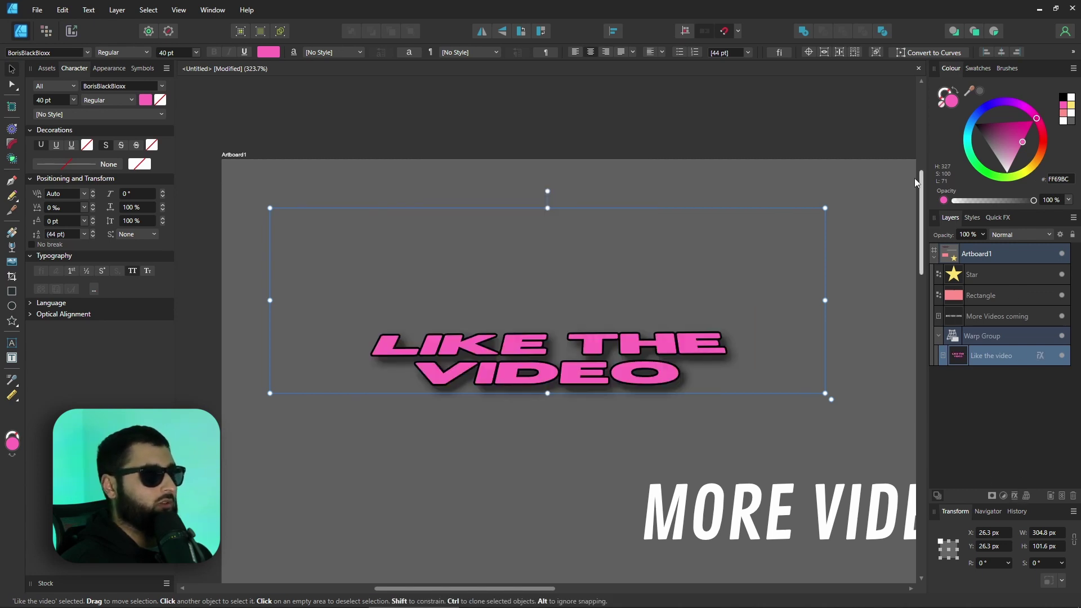
pyautogui.click(880, 300)
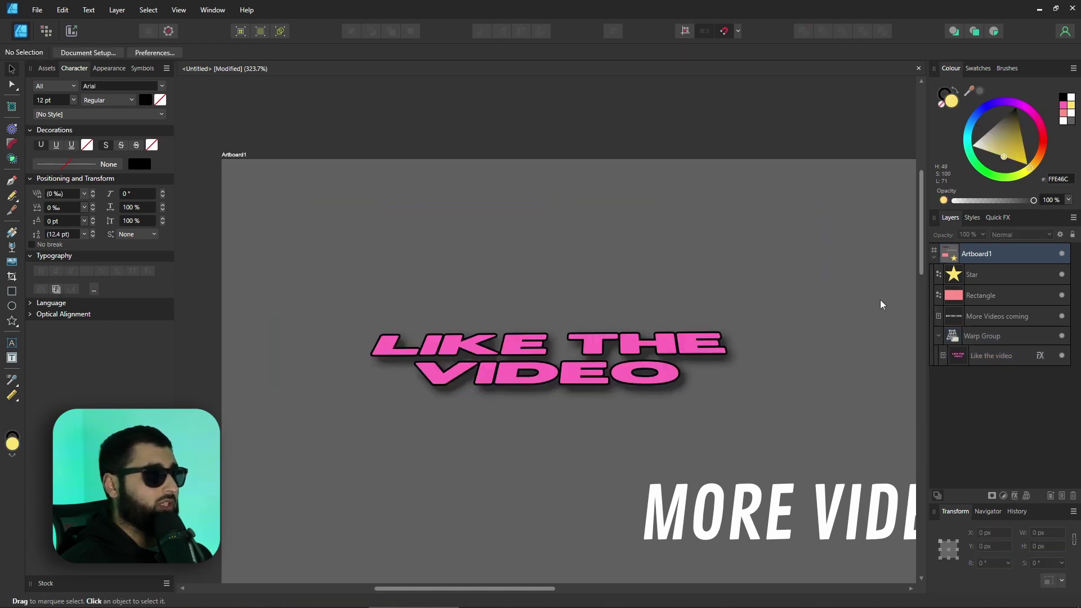
pyautogui.scroll(-2, 880, 299)
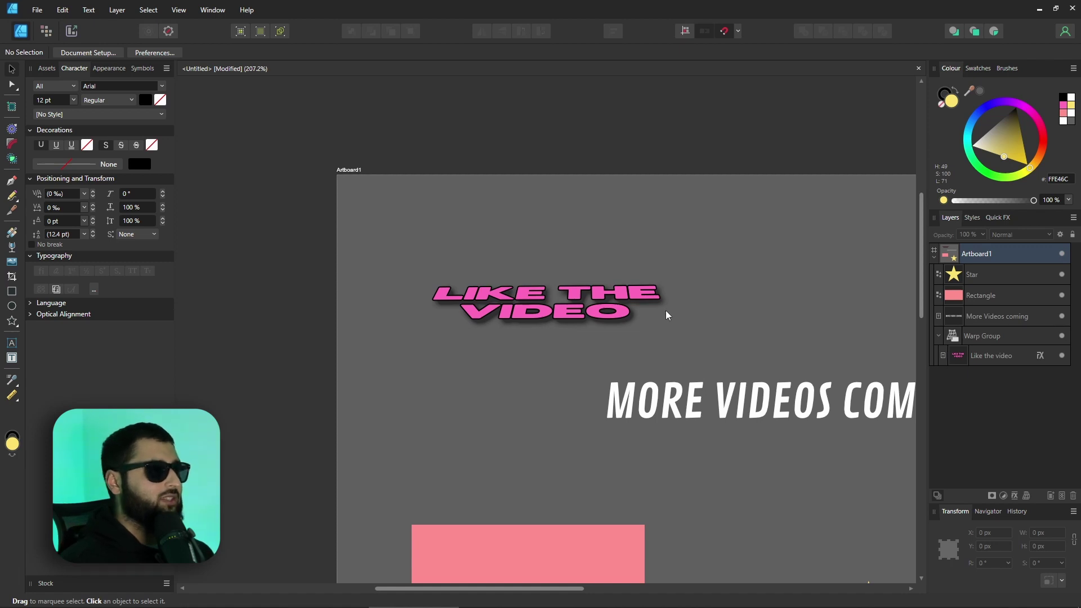
# Change the warped text to "Share the video too" directly on the artboard.
pyautogui.doubleClick(588, 308)
pyautogui.doubleClick(586, 308)
pyautogui.doubleClick(563, 310)
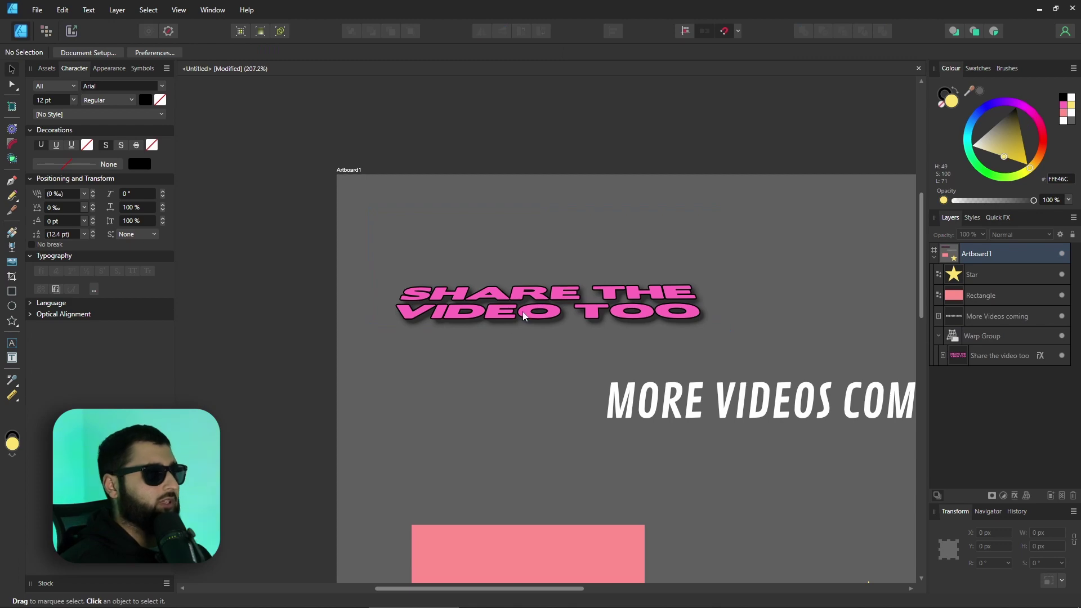
# Select the warp group with the Node Tool and temporarily mute its mesh to compare the text without the perspective warp.
pyautogui.click(13, 84)
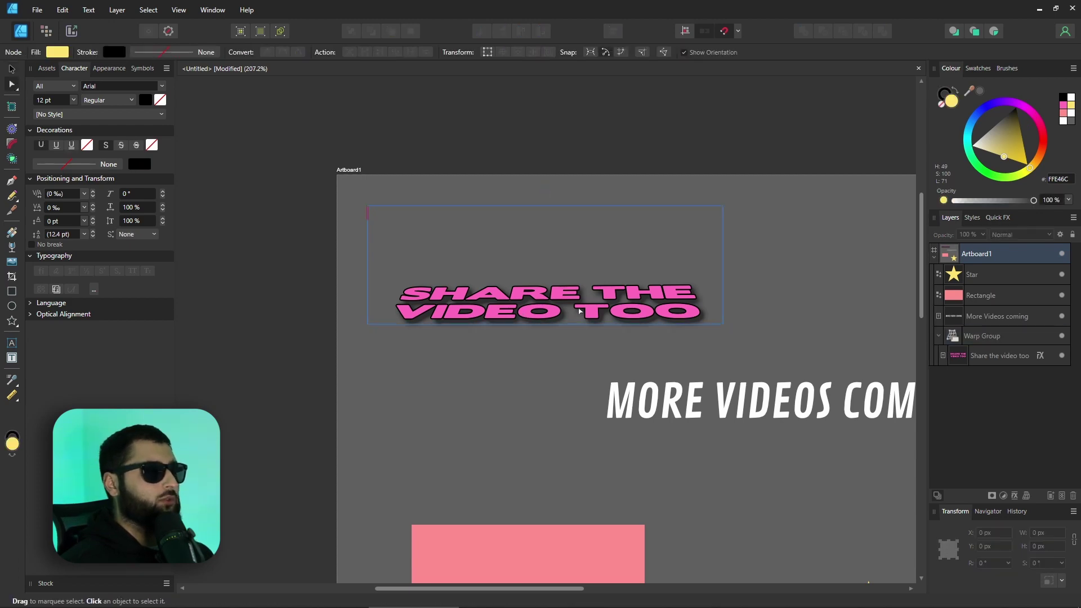
pyautogui.click(611, 293)
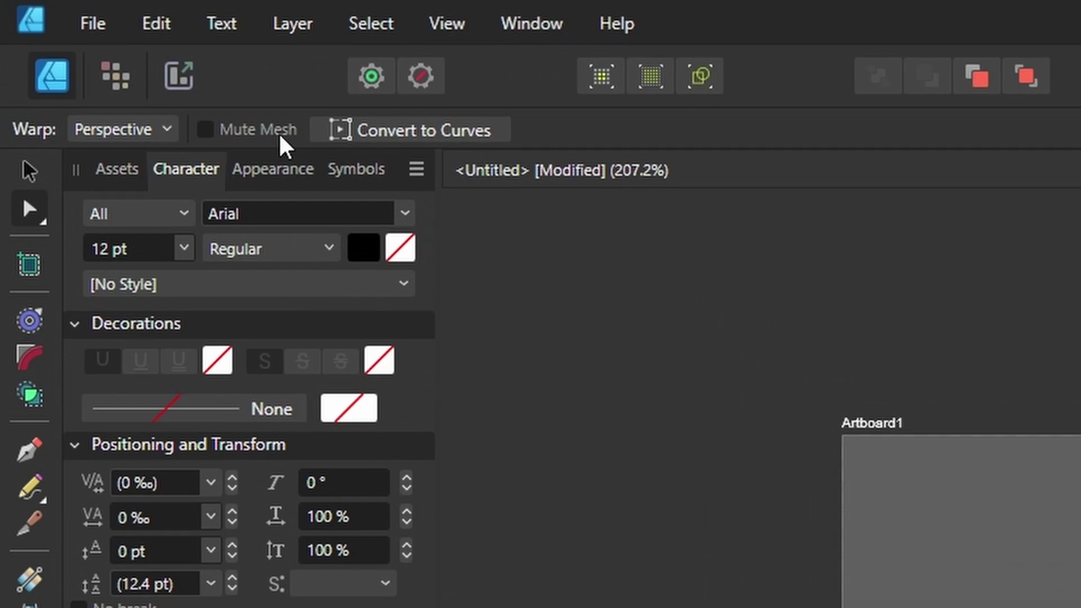
pyautogui.click(212, 130)
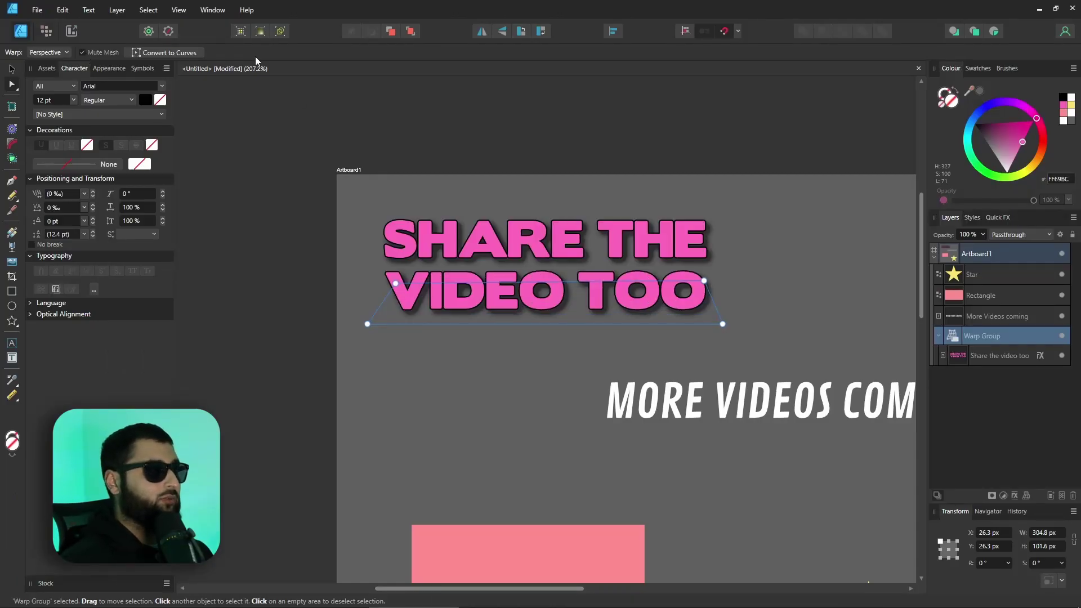
pyautogui.click(82, 53)
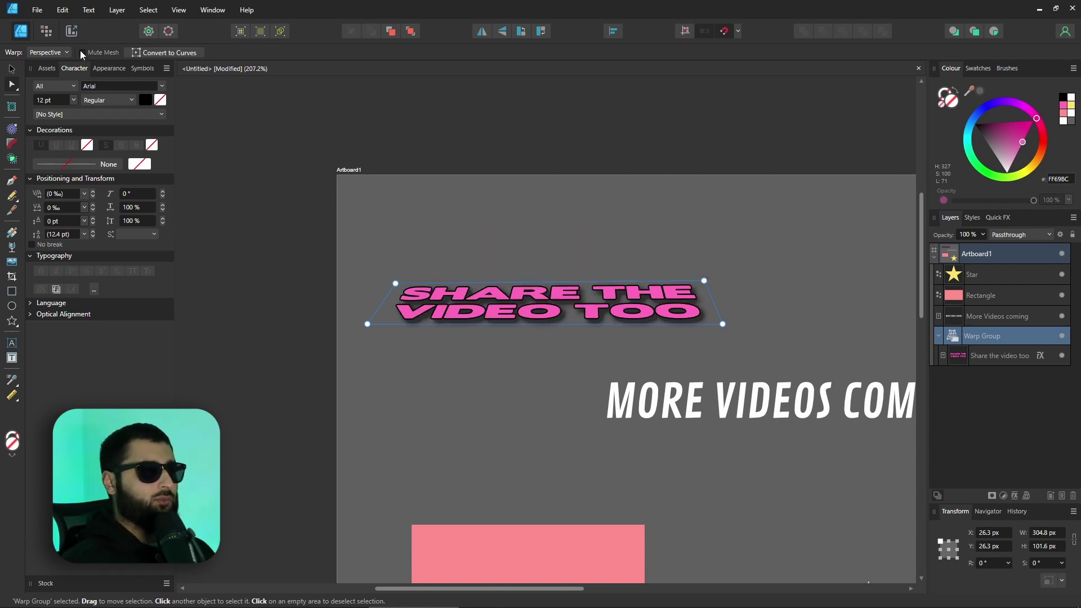
# Toggle muting of the warp group's mesh once more to compare the text, and deselect the group.
pyautogui.click(82, 53)
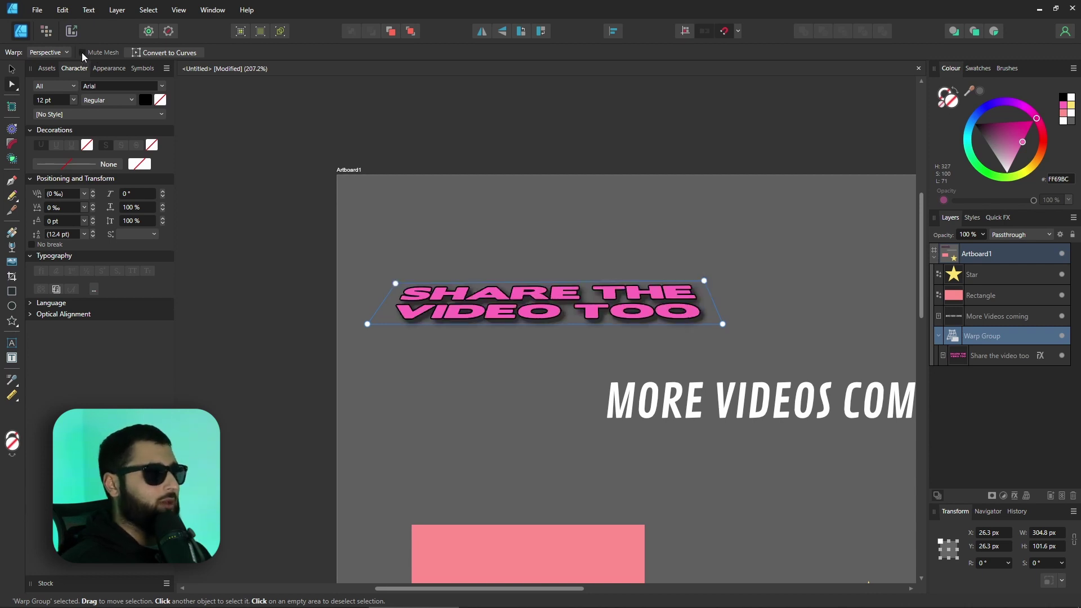
pyautogui.hscroll(4, 534, 324)
pyautogui.scroll(-1, 533, 324)
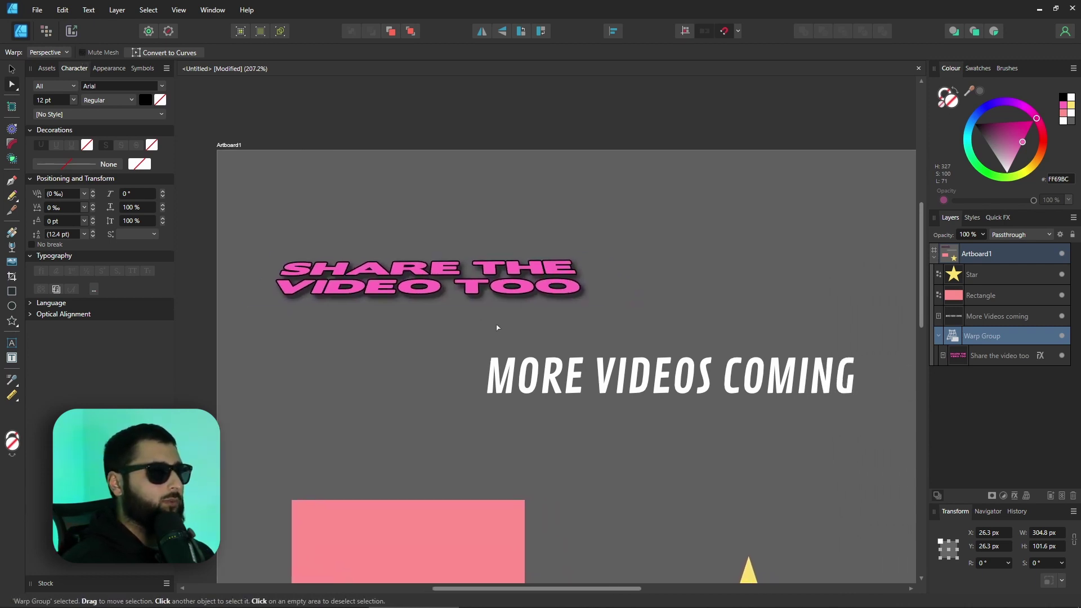
pyautogui.click(514, 325)
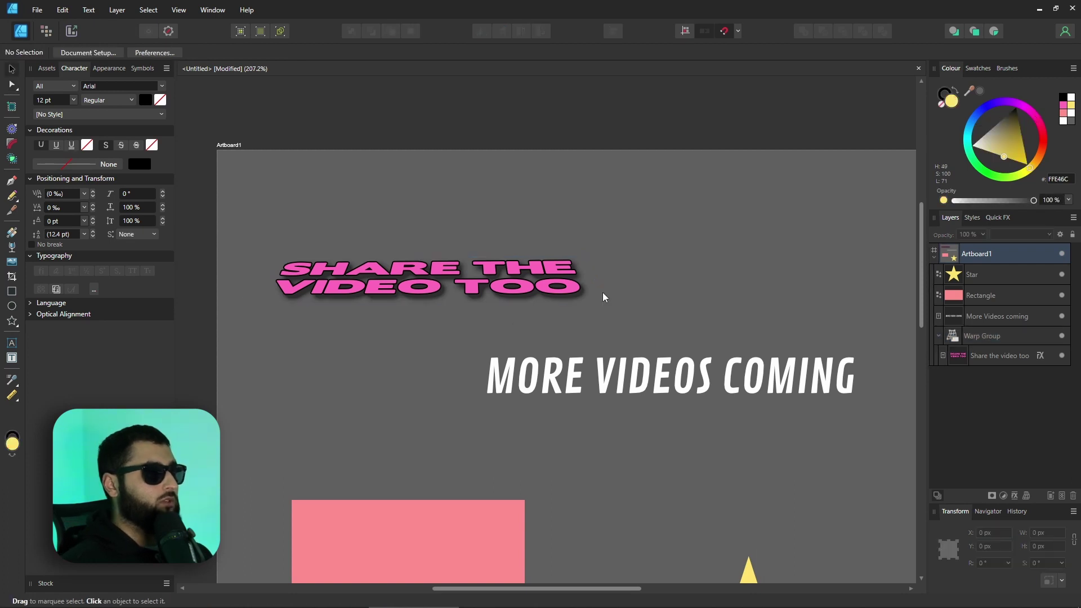
# Compare selecting the warp group with selecting its text layer, and show the group's perspective nodes with the Node Tool.
pyautogui.click(427, 274)
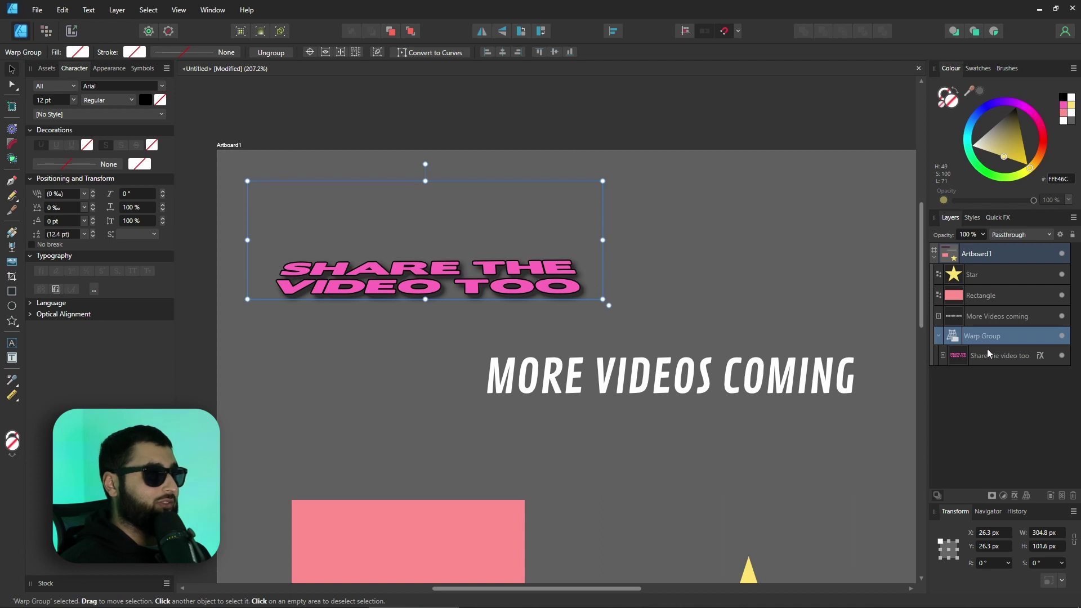
pyautogui.click(1000, 361)
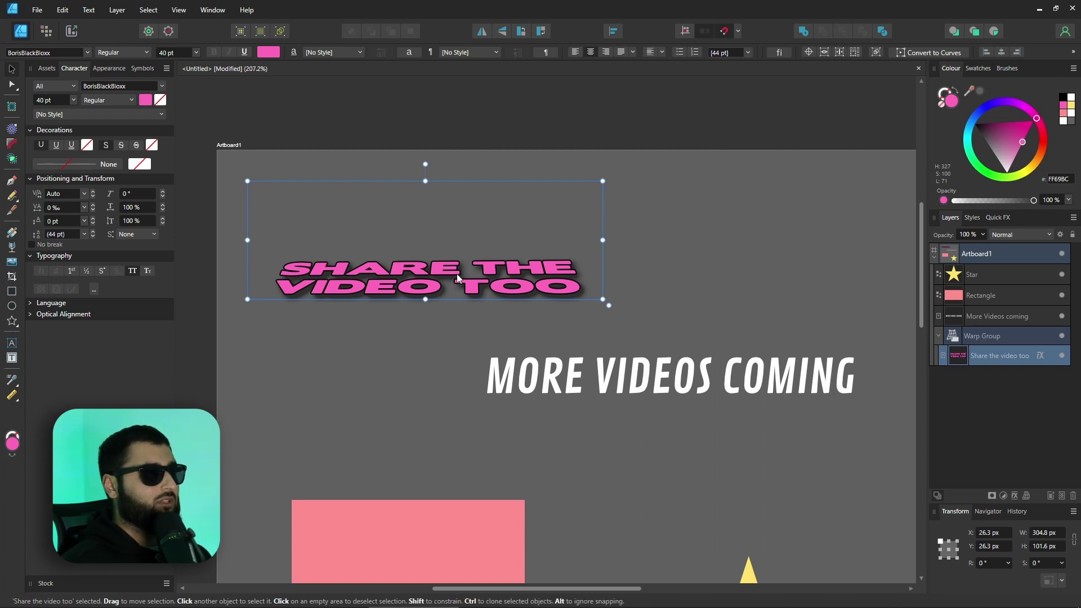
pyautogui.click(982, 336)
pyautogui.click(15, 88)
pyautogui.click(13, 88)
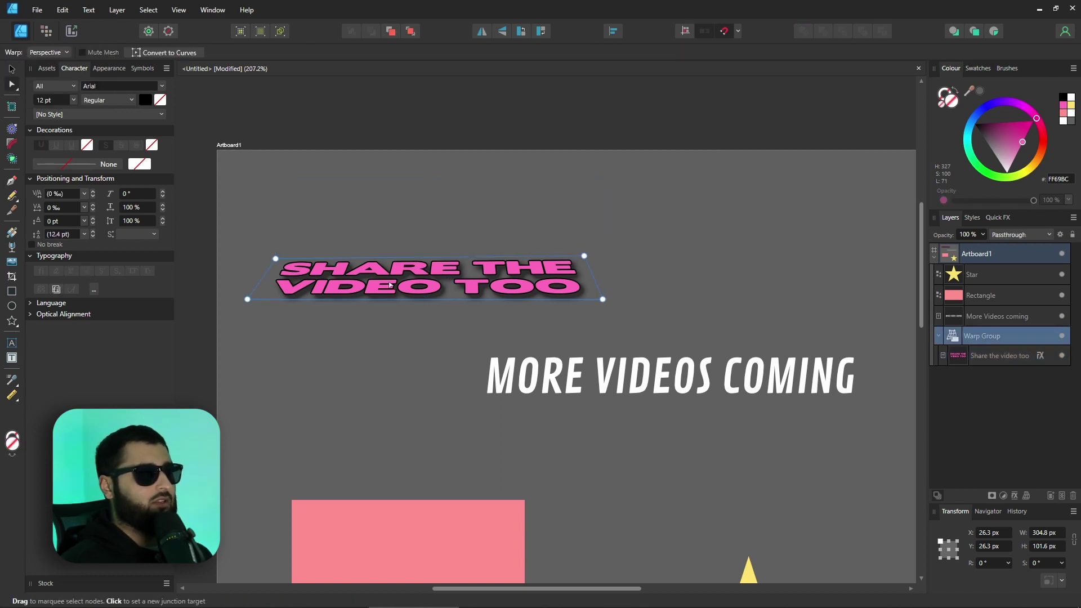
# Move the "Share the video too" text inside its warp group to about X 261 px, and show the group's perspective nodes.
pyautogui.click(999, 360)
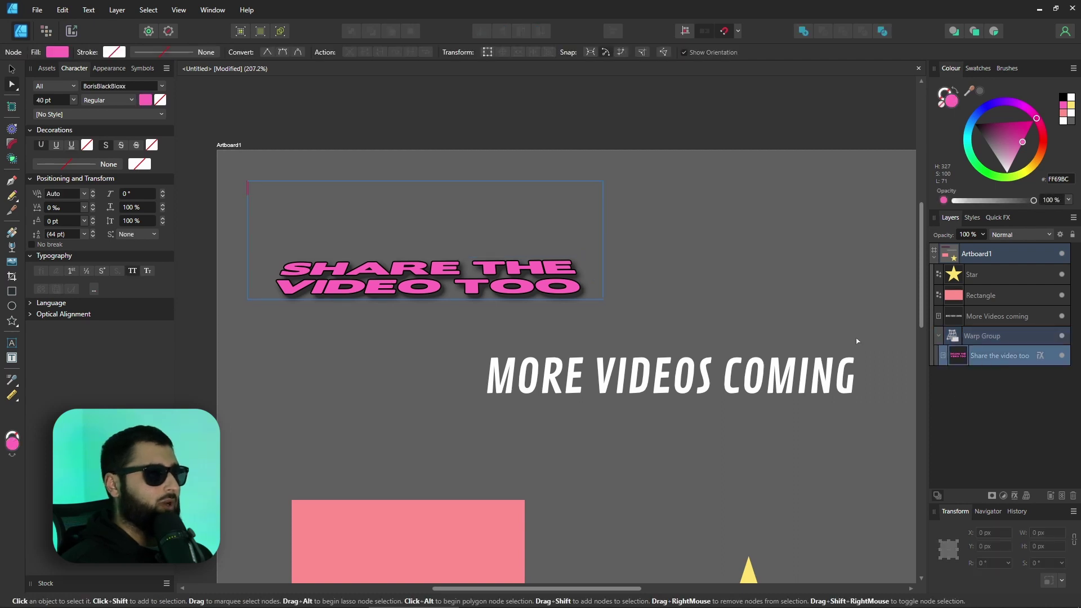
pyautogui.press('v')
pyautogui.moveTo(410, 286); pyautogui.dragTo(686, 285)
pyautogui.click(1016, 339)
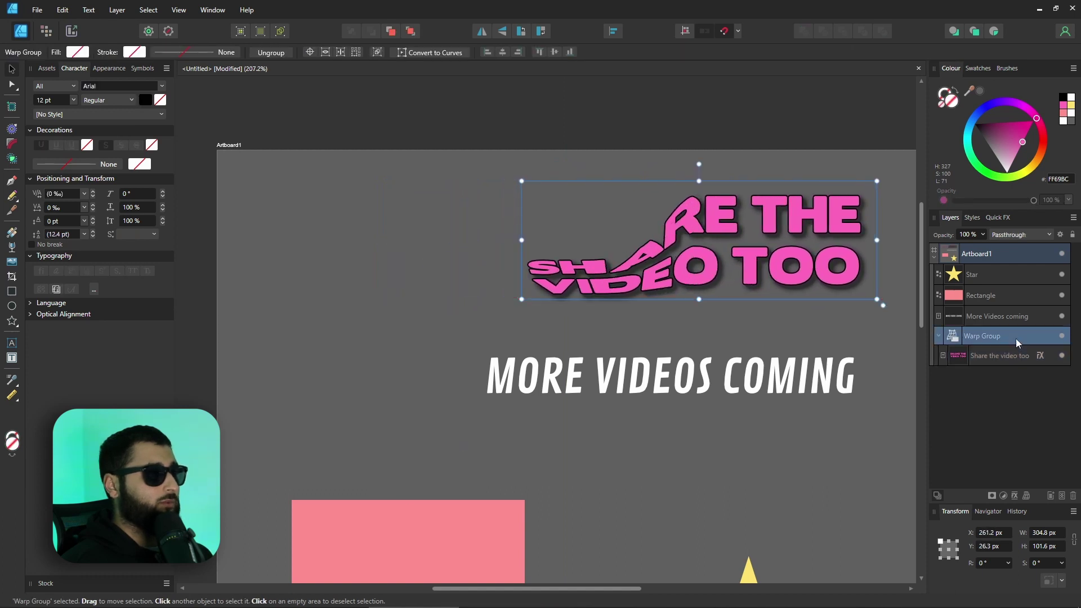
pyautogui.click(12, 85)
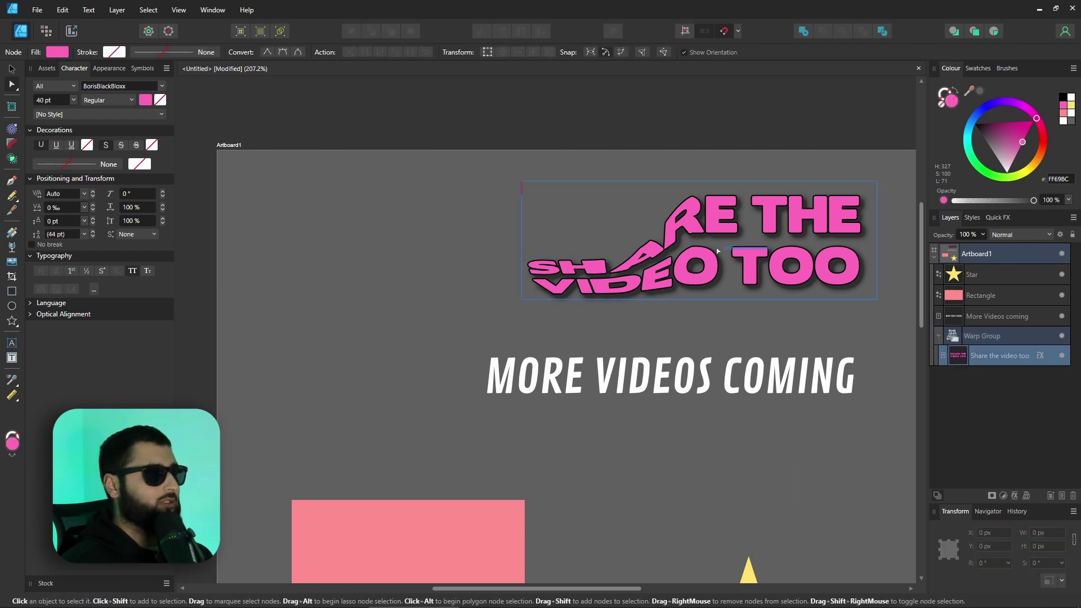
# Move the warped "Share the video too" text back near the artboard's upper-left corner and deselect it.
pyautogui.press('v')
pyautogui.moveTo(760, 263); pyautogui.dragTo(505, 319)
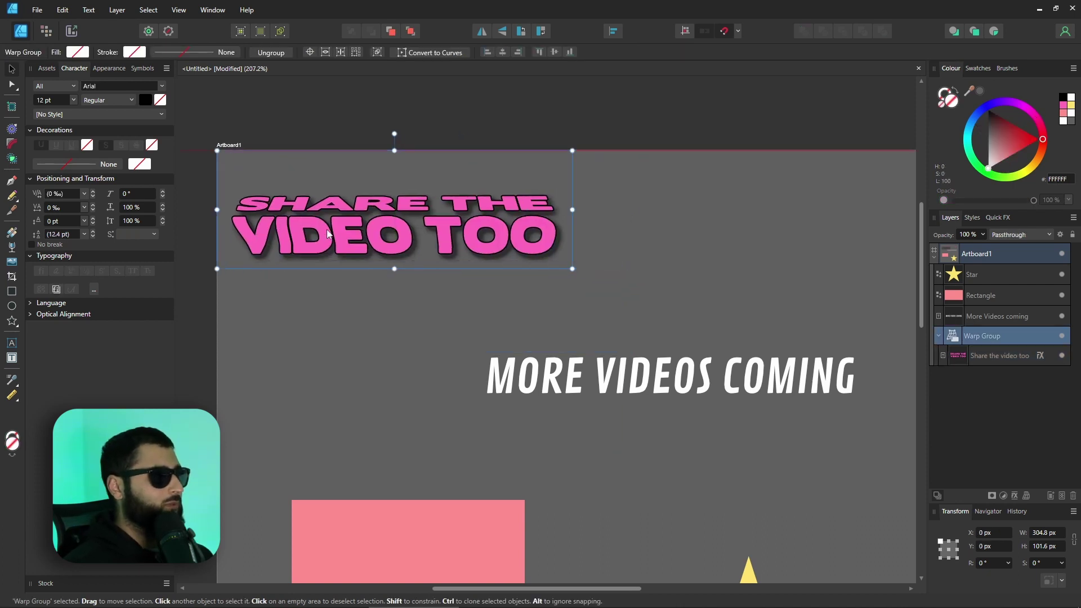
pyautogui.moveTo(329, 237); pyautogui.dragTo(342, 257)
pyautogui.click(542, 131)
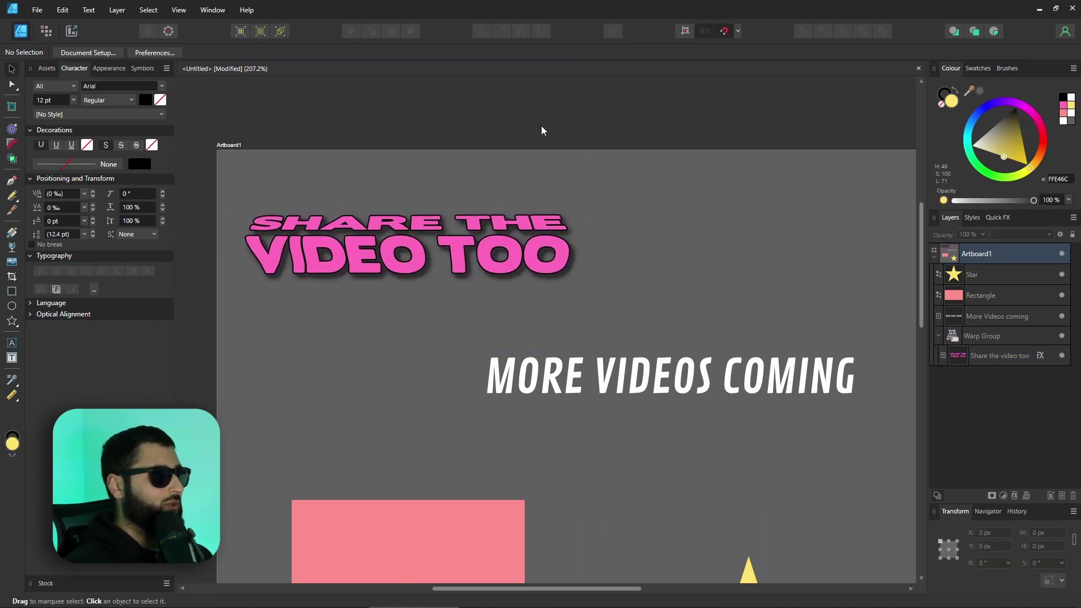
# Apply an Arc - Horizontal warp group to the "More Videos coming" text.
pyautogui.scroll(2, 657, 251)
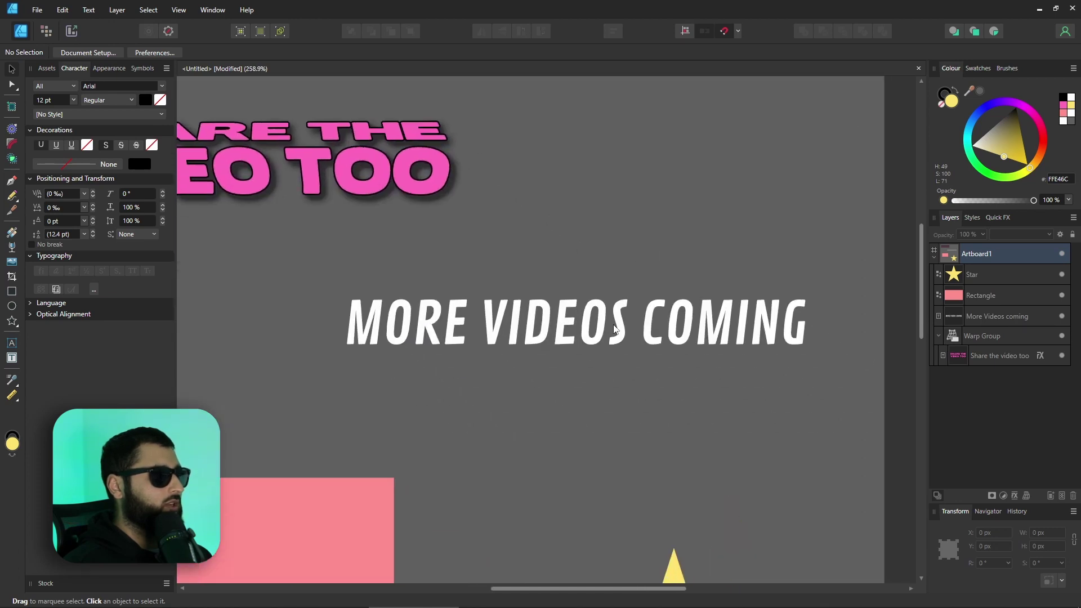
pyautogui.click(614, 331)
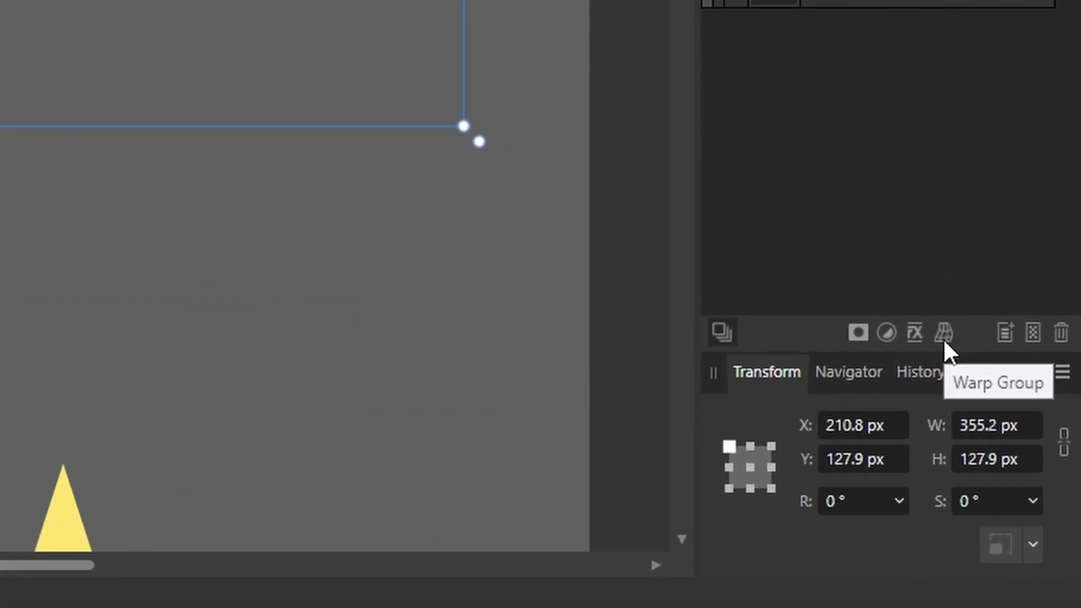
pyautogui.click(944, 339)
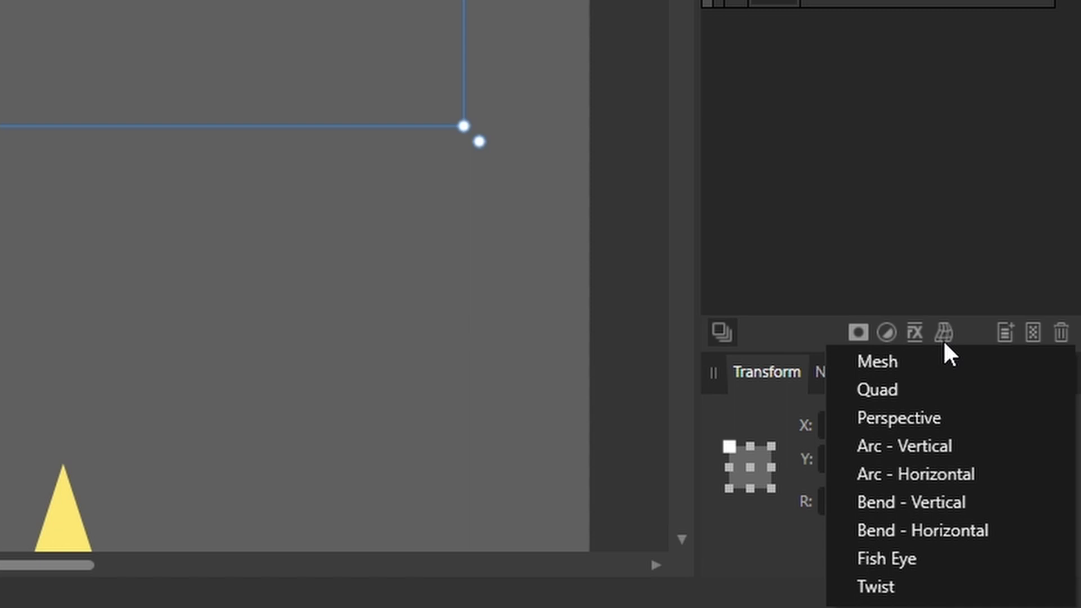
pyautogui.click(961, 478)
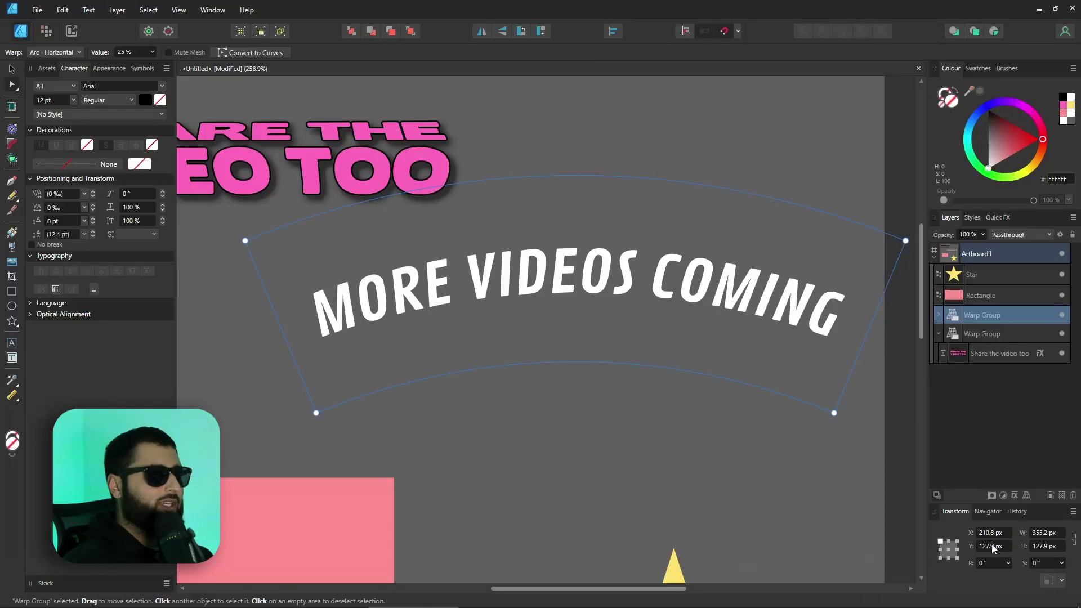
# Reshape the arc warp by pulling its left corner nodes inward and nudging its right corner nodes.
pyautogui.hscroll(2, 538, 381)
pyautogui.scroll(-2, 547, 389)
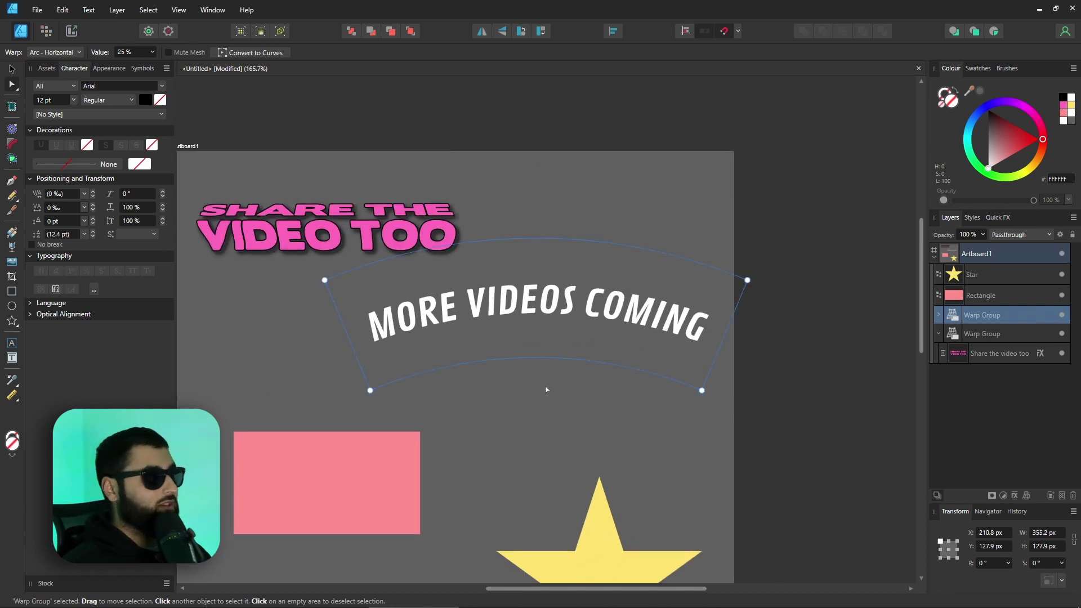
pyautogui.click(748, 280)
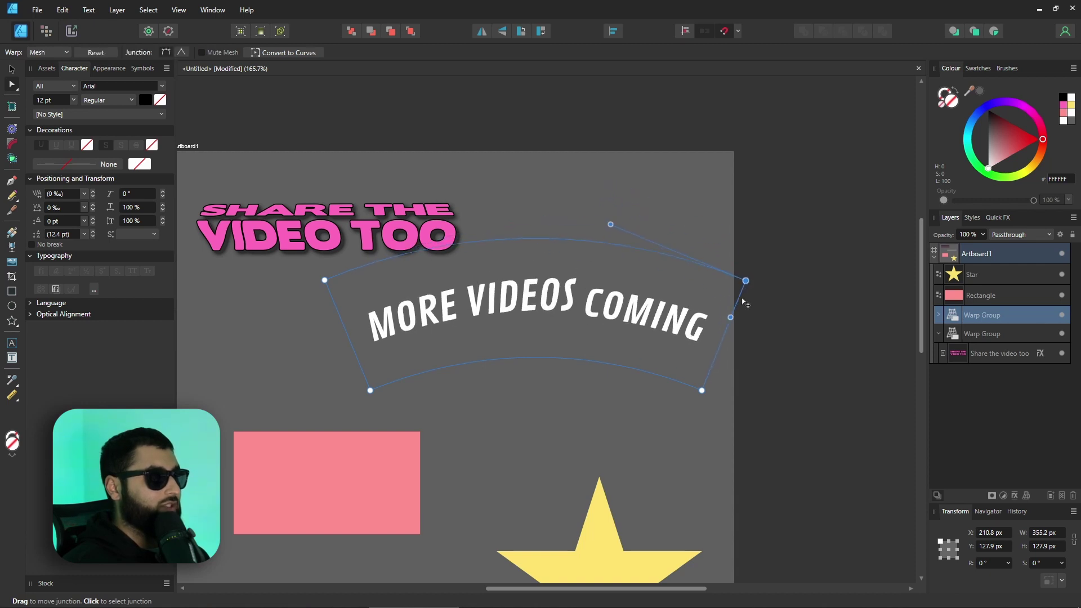
pyautogui.click(701, 391)
pyautogui.moveTo(702, 390); pyautogui.dragTo(700, 394)
pyautogui.moveTo(595, 347); pyautogui.dragTo(582, 331)
pyautogui.click(101, 52)
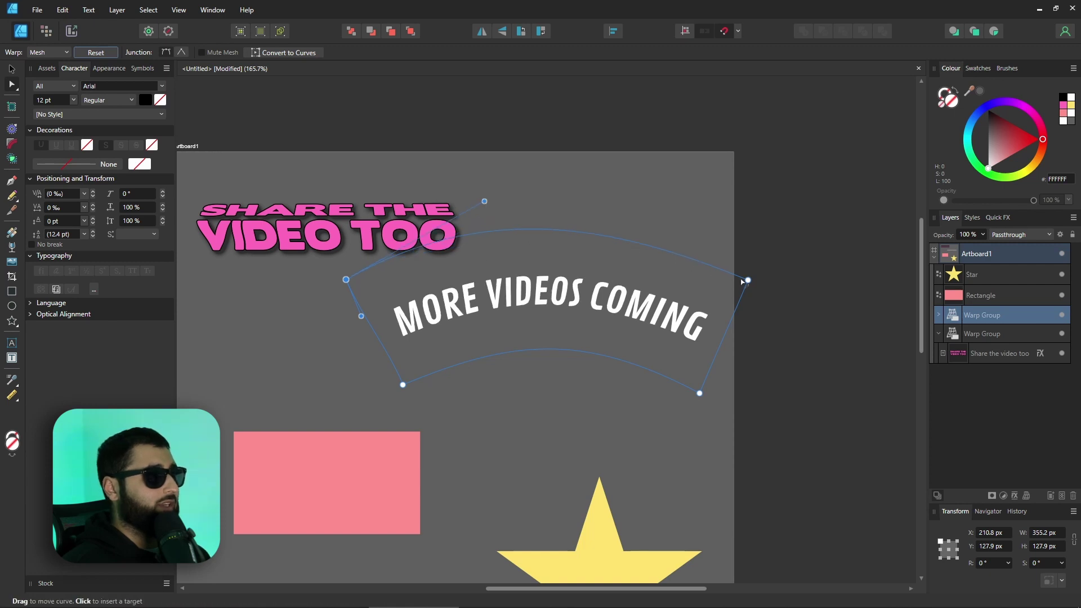
# Convert the "More Videos coming" warp group to curves and expand the resulting groups down to the letter curves.
pyautogui.click(630, 315)
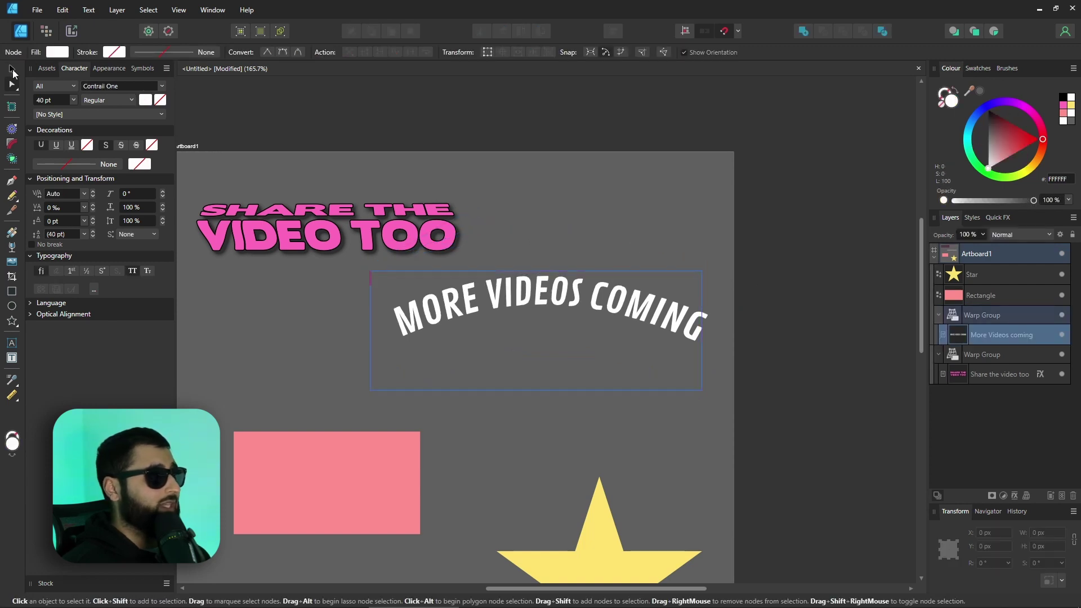
pyautogui.click(12, 71)
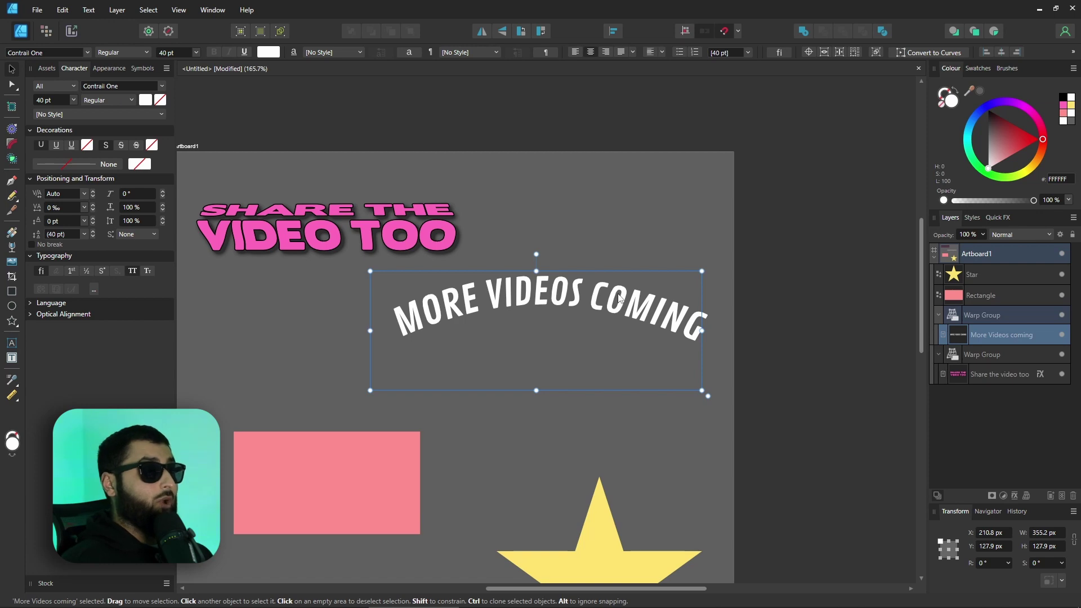
pyautogui.press('a')
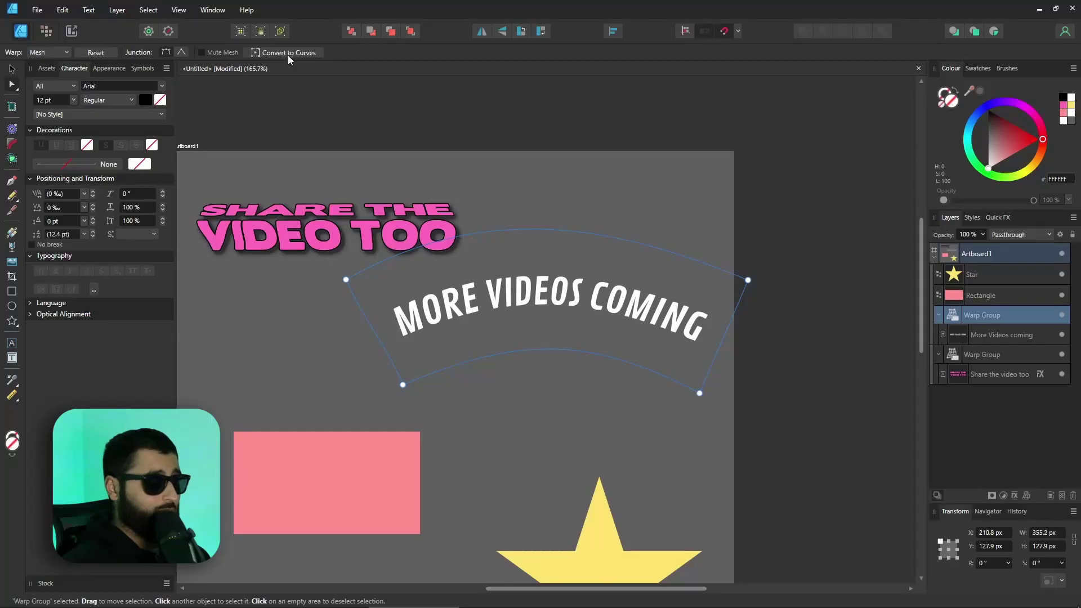
pyautogui.click(12, 69)
pyautogui.click(937, 316)
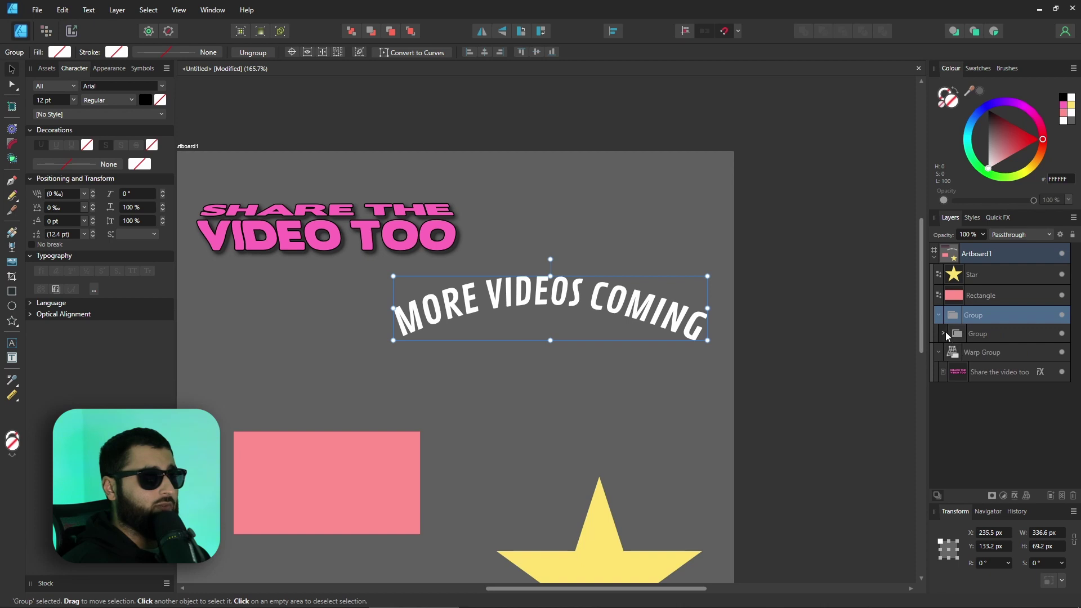
pyautogui.scroll(-3, 983, 381)
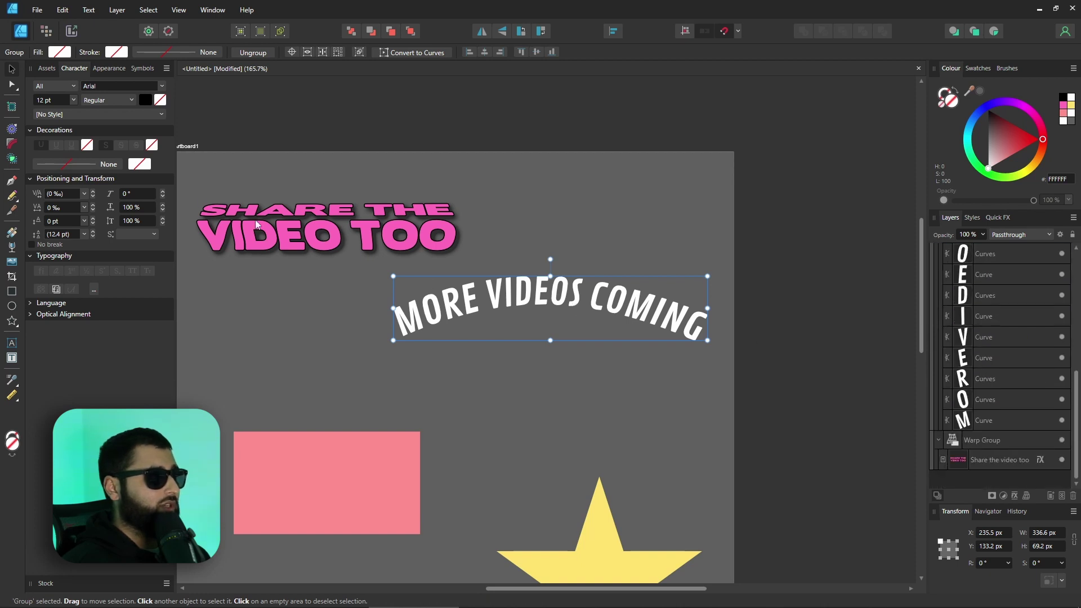
# Apply an Arc - Horizontal warp group to the converted letter curves and pull the right half of its lower edge downward.
pyautogui.click(1026, 496)
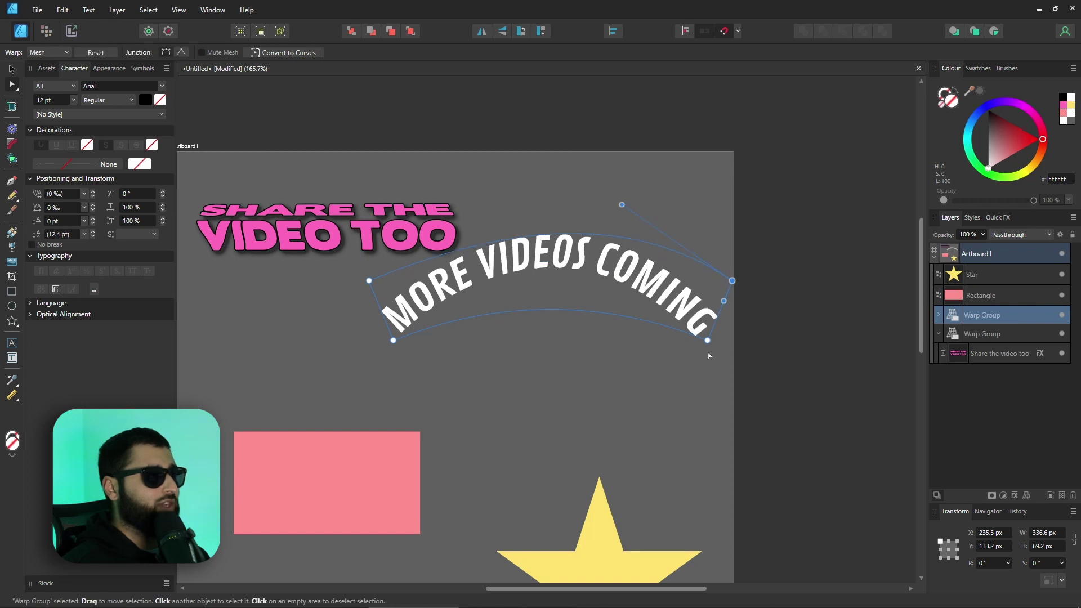
pyautogui.click(707, 340)
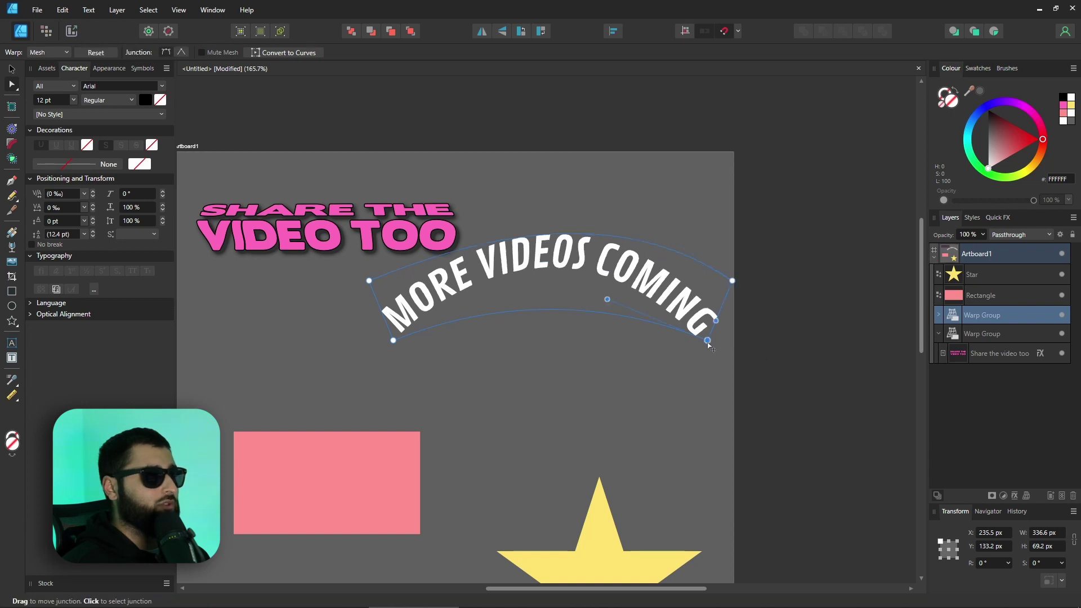
pyautogui.moveTo(606, 300); pyautogui.dragTo(573, 385)
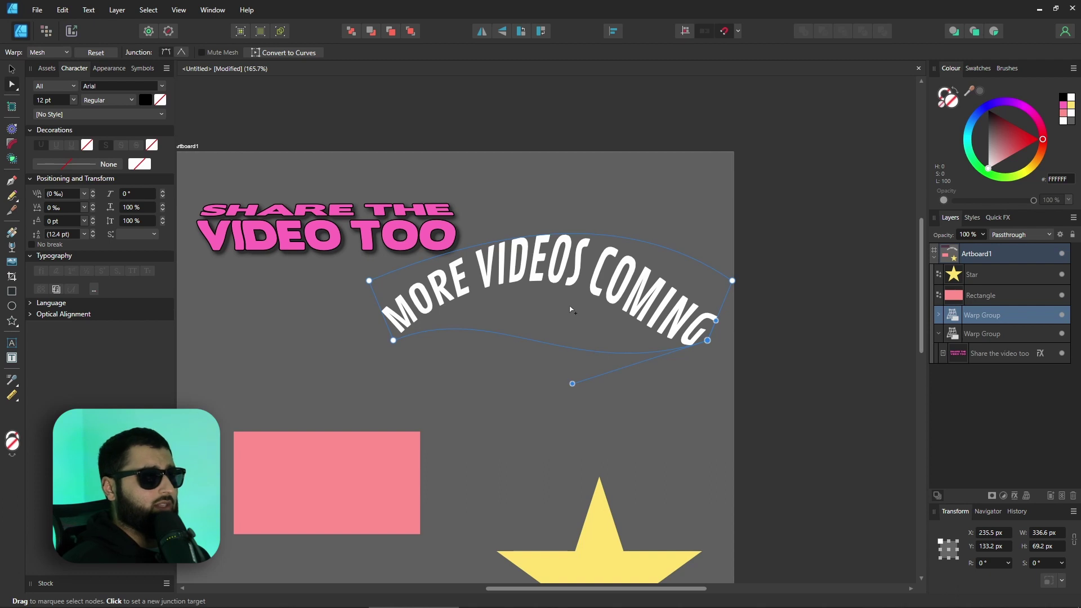
# Undo the second arc warp and the conversion to curves.
pyautogui.hotkey('ctrl', 'z')
pyautogui.hotkey('ctrl', 'z')
pyautogui.hotkey('ctrl', 'z')
pyautogui.hotkey('ctrl', 'z')
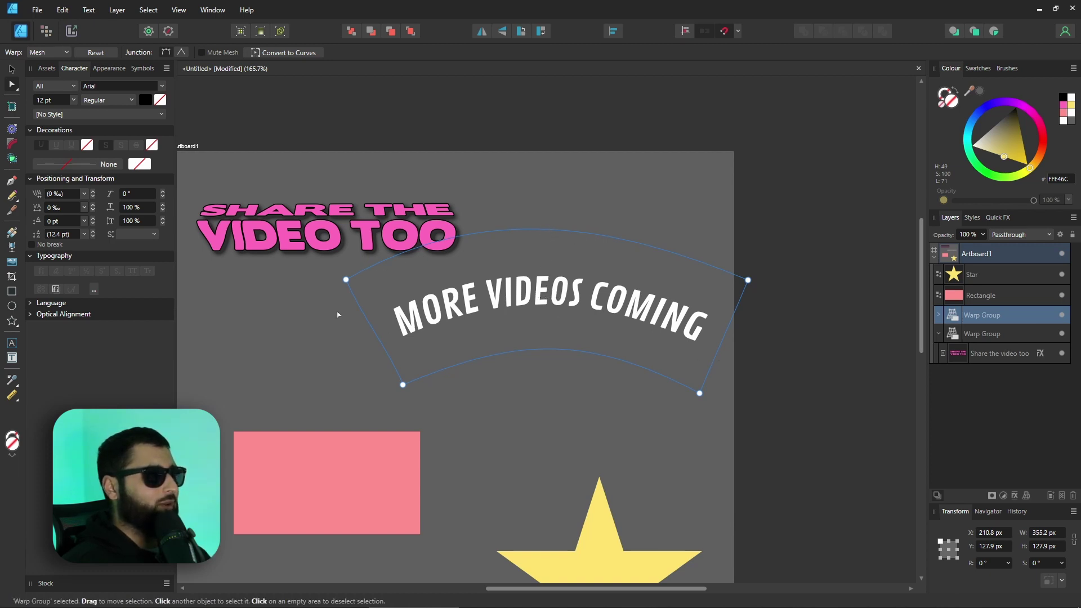
# Add a mesh junction in the middle of the "More Videos coming" text and move it slightly up and to the left.
pyautogui.click(549, 230)
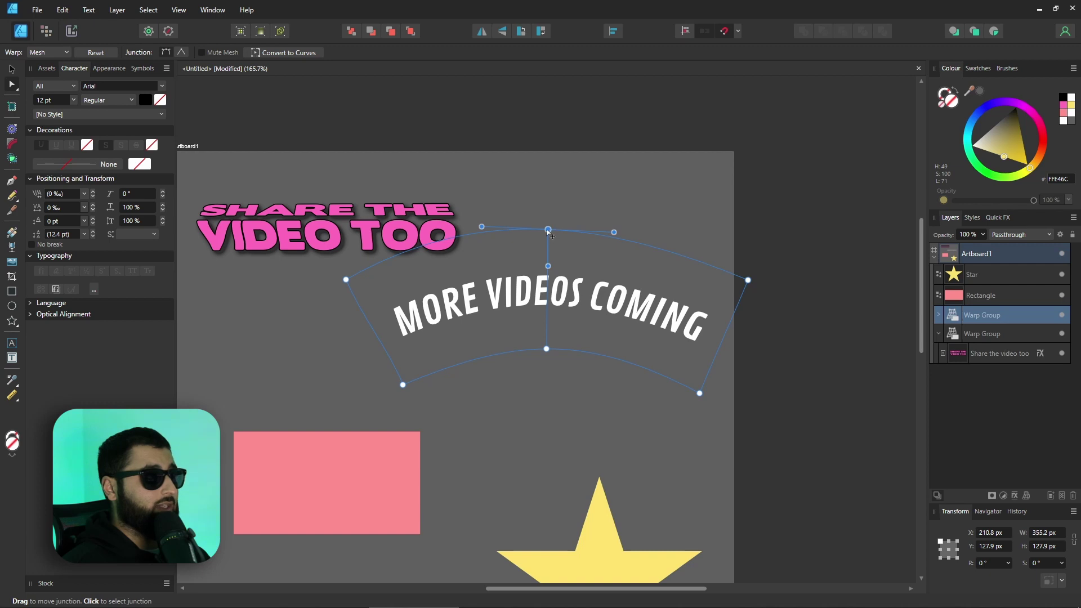
pyautogui.hotkey('ctrl', 'z')
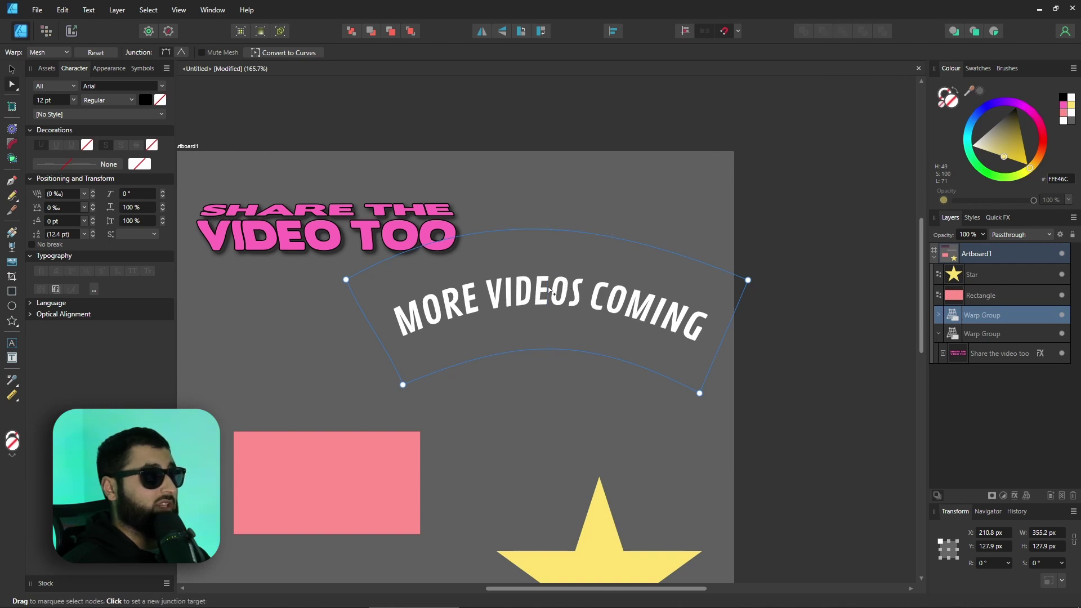
pyautogui.click(549, 287)
pyautogui.moveTo(549, 288); pyautogui.dragTo(536, 273)
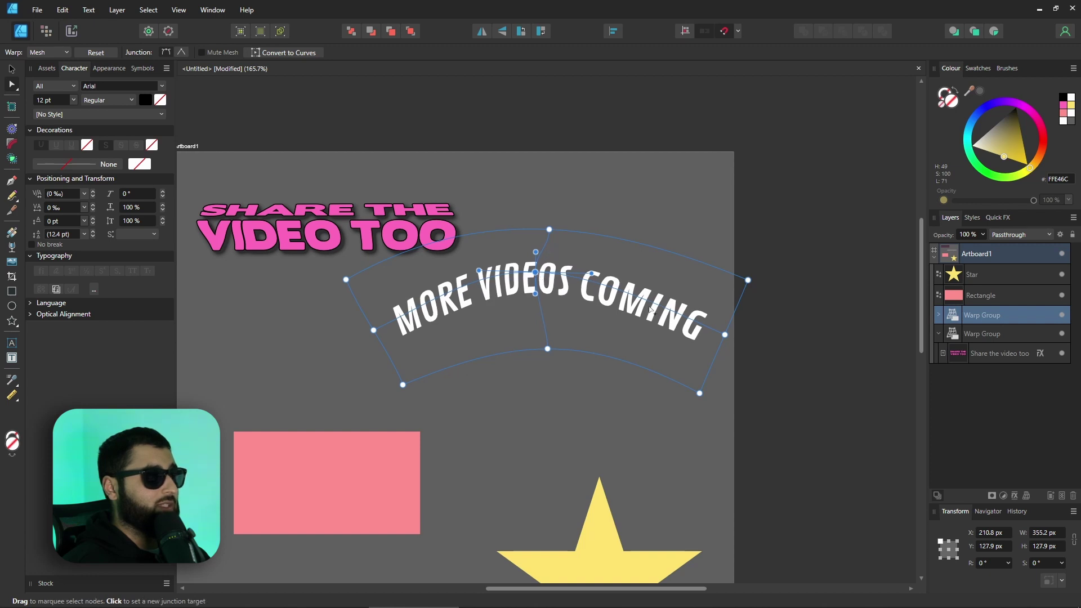
# Add mesh junctions near the lower-right and upper-left of the text, and move junctions and mesh curves to distort the letters.
pyautogui.click(658, 353)
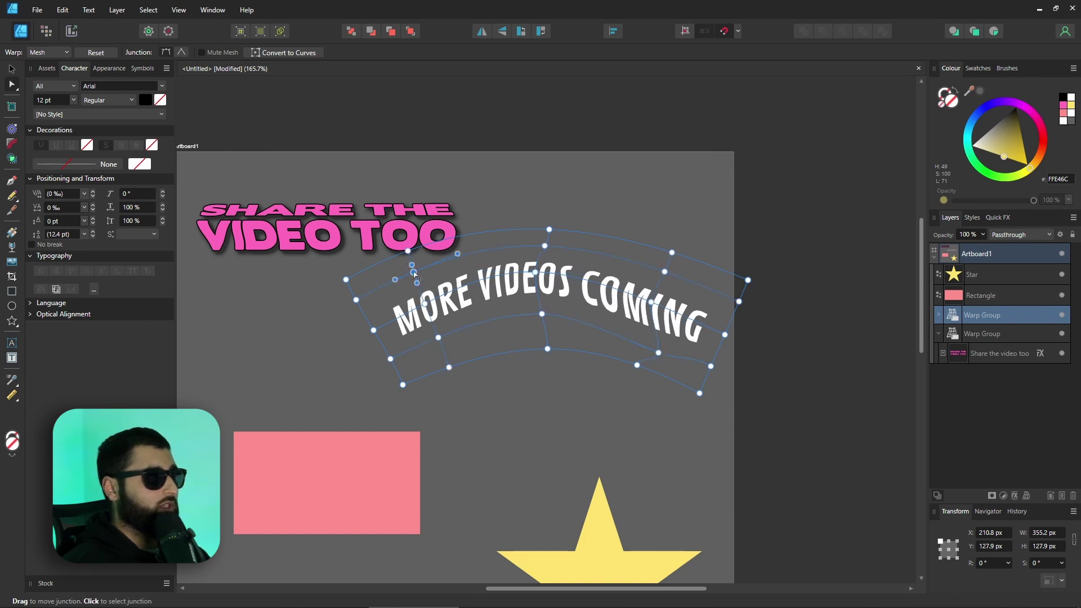
pyautogui.click(395, 274)
pyautogui.moveTo(426, 305); pyautogui.dragTo(432, 290)
pyautogui.moveTo(539, 297); pyautogui.dragTo(529, 299)
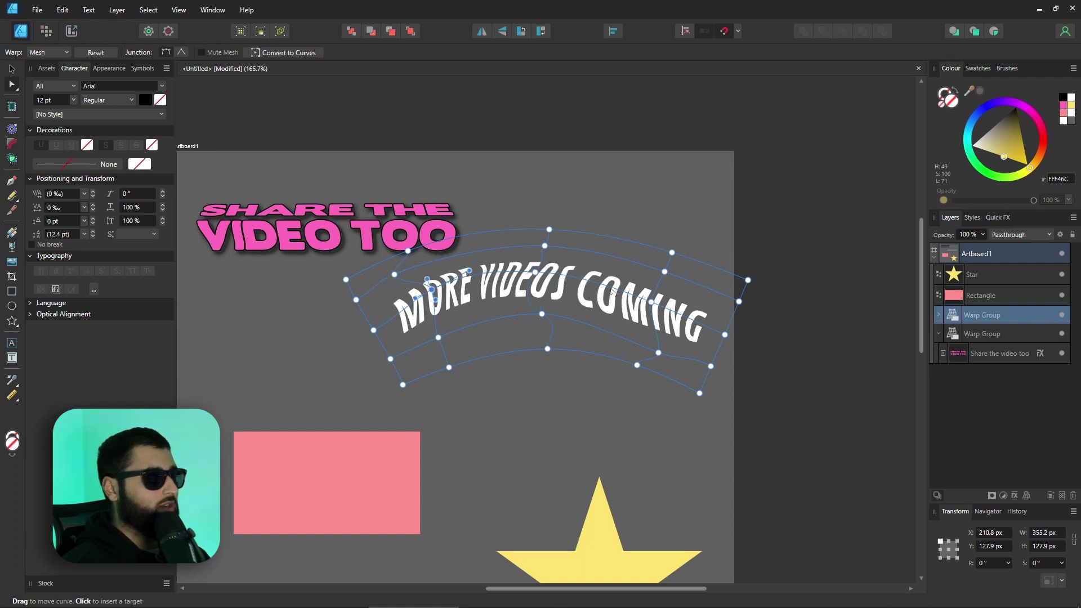
pyautogui.moveTo(611, 285); pyautogui.dragTo(614, 247)
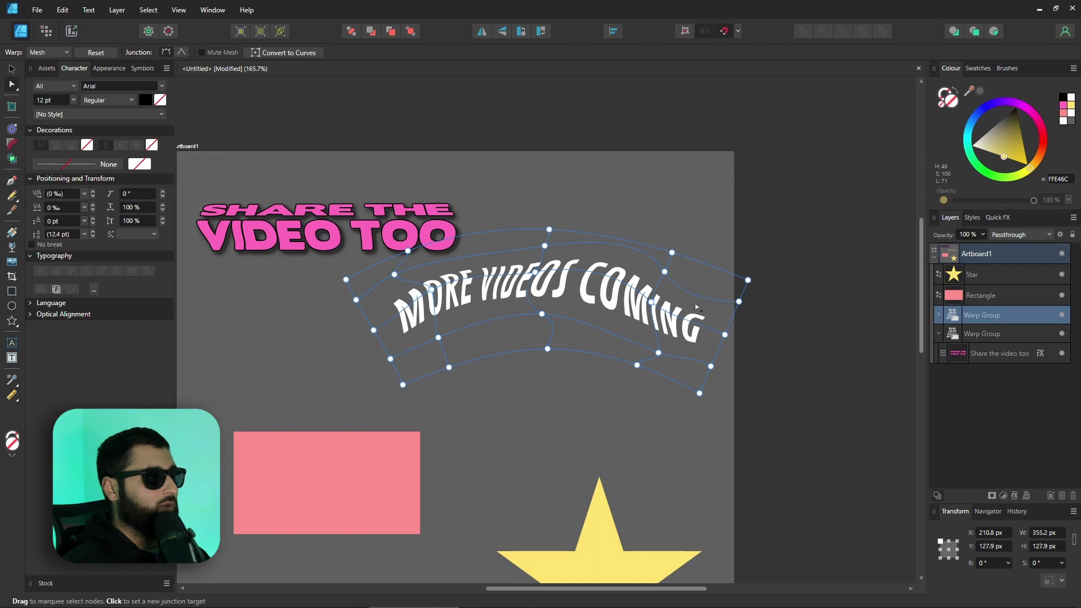
# View the distorted text with the Move Tool and show its mesh again with the Node Tool.
pyautogui.press('v')
pyautogui.click(355, 206)
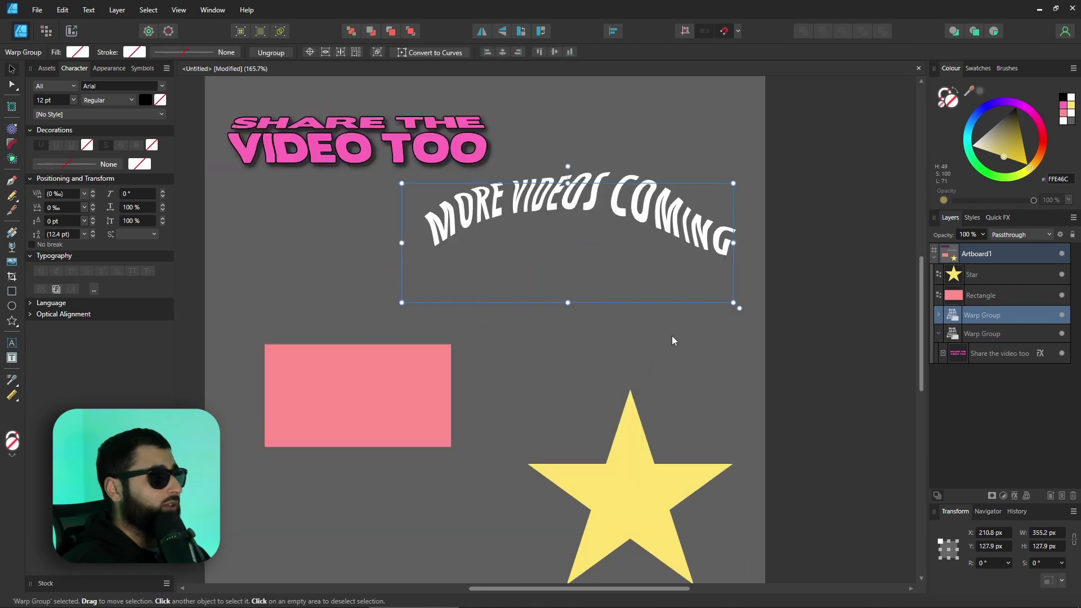
pyautogui.press('a')
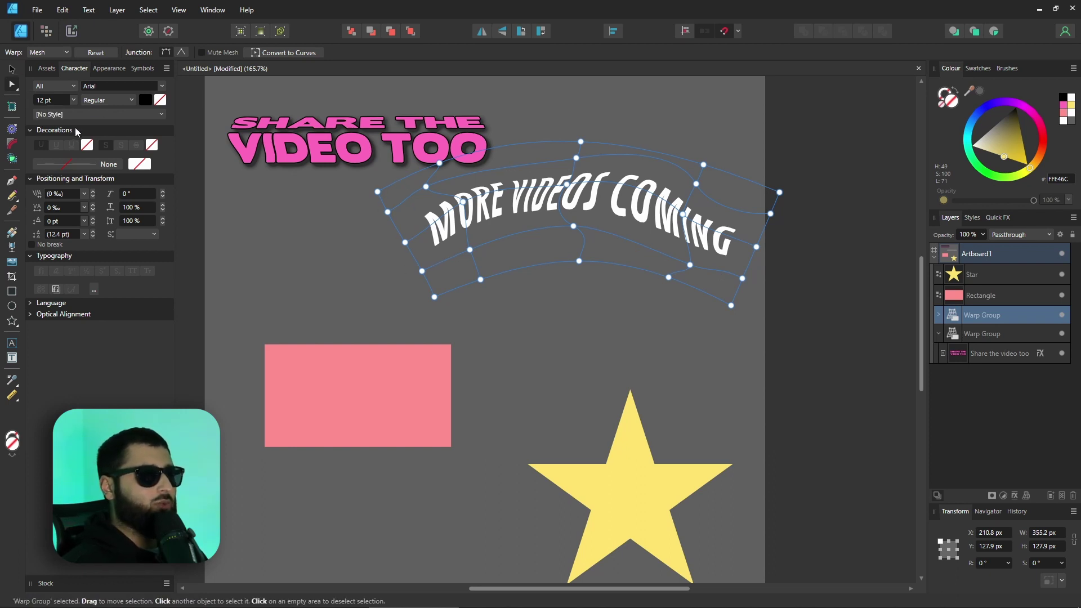
# Nest the yellow star in the warp group of the "More Videos coming" text and move it up over the text.
pyautogui.click(12, 69)
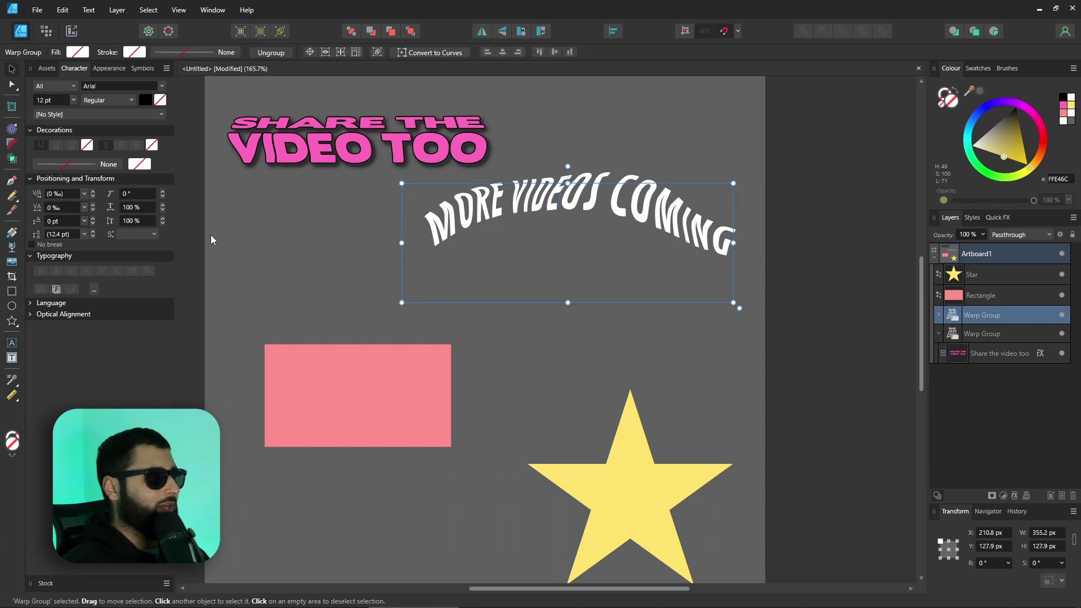
pyautogui.click(607, 445)
pyautogui.moveTo(622, 444); pyautogui.dragTo(590, 391)
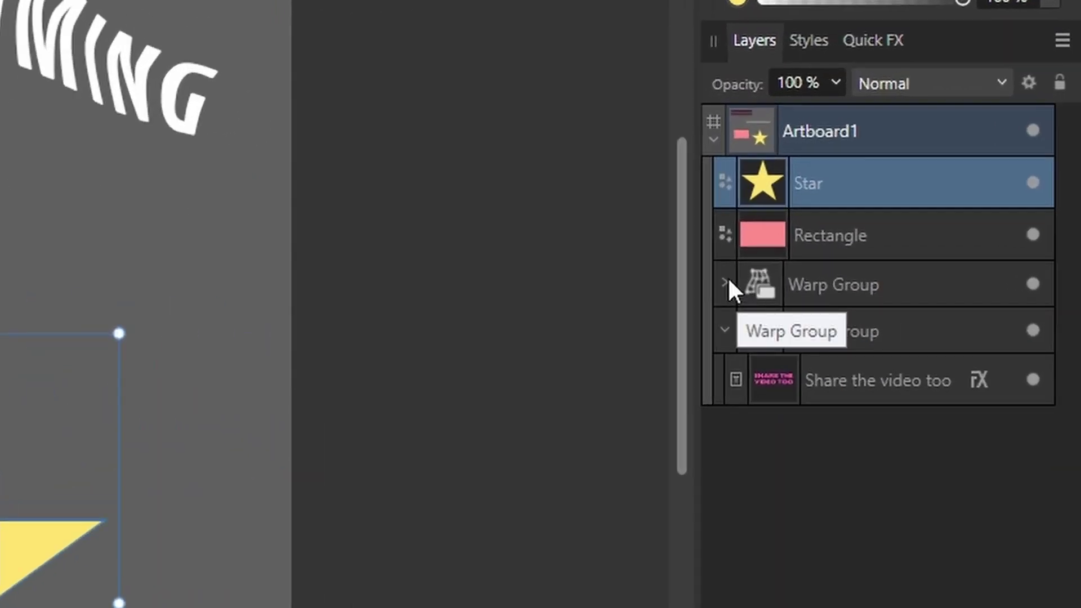
pyautogui.click(726, 280)
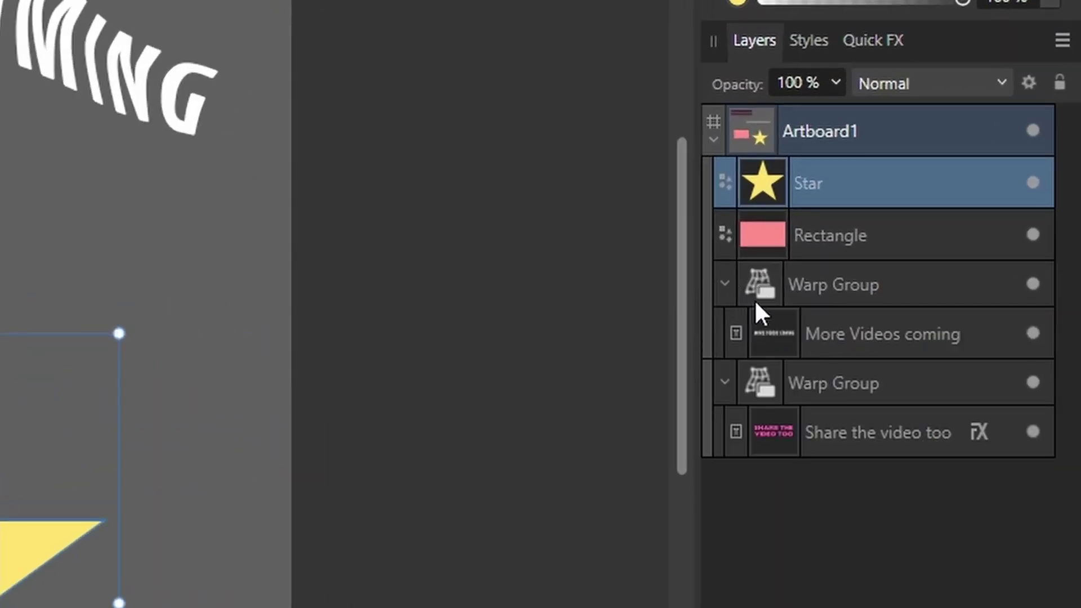
pyautogui.moveTo(765, 192); pyautogui.dragTo(791, 301)
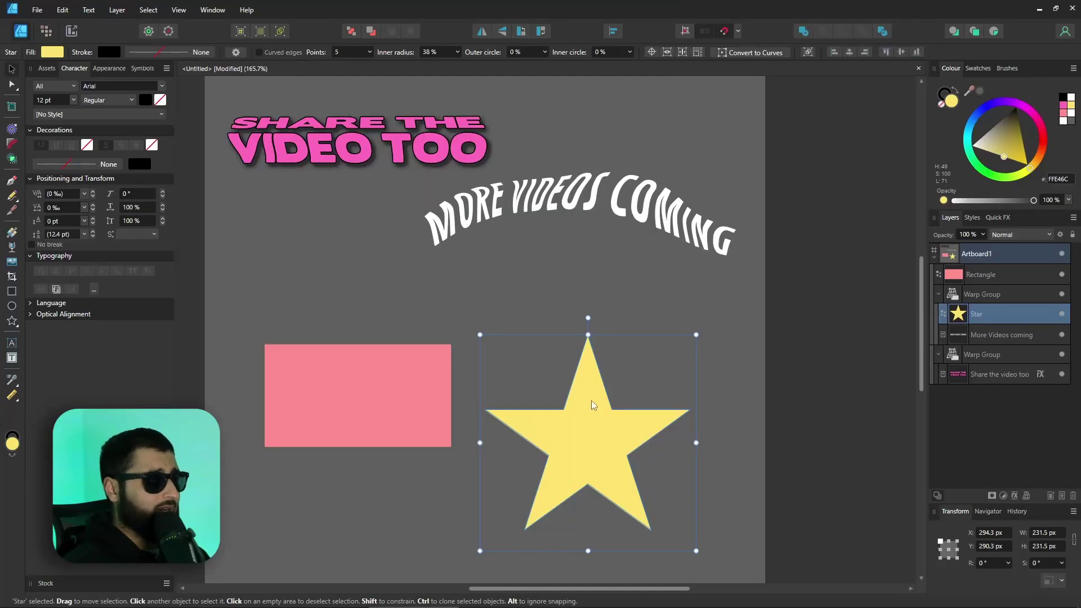
pyautogui.moveTo(592, 453); pyautogui.dragTo(553, 365)
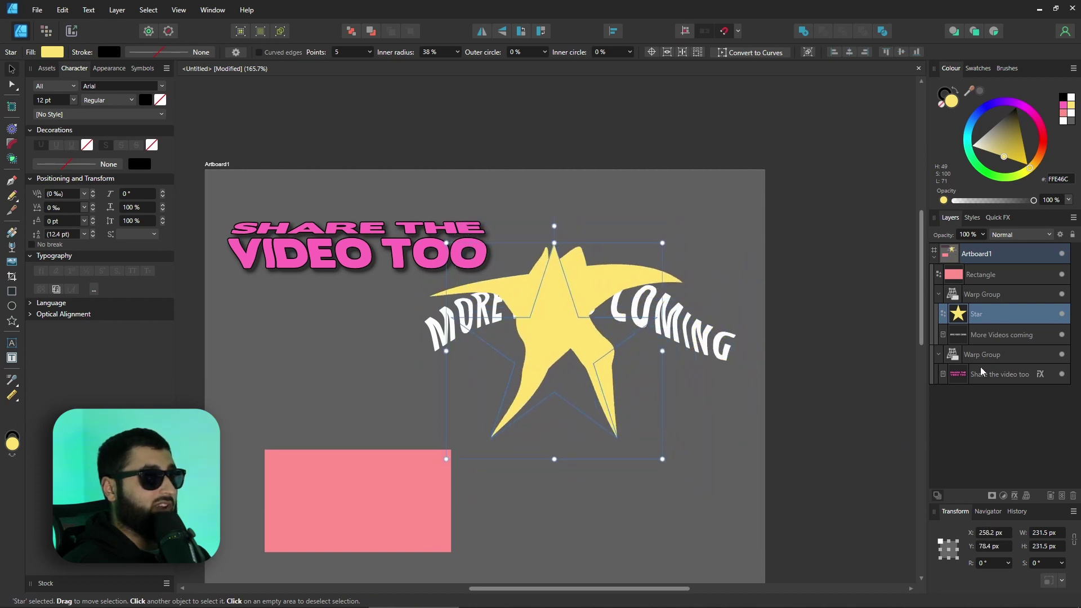
# Hide the "More Videos coming" text and move the star slightly down inside the warp group.
pyautogui.click(1062, 335)
pyautogui.moveTo(554, 306); pyautogui.dragTo(537, 353)
pyautogui.click(723, 394)
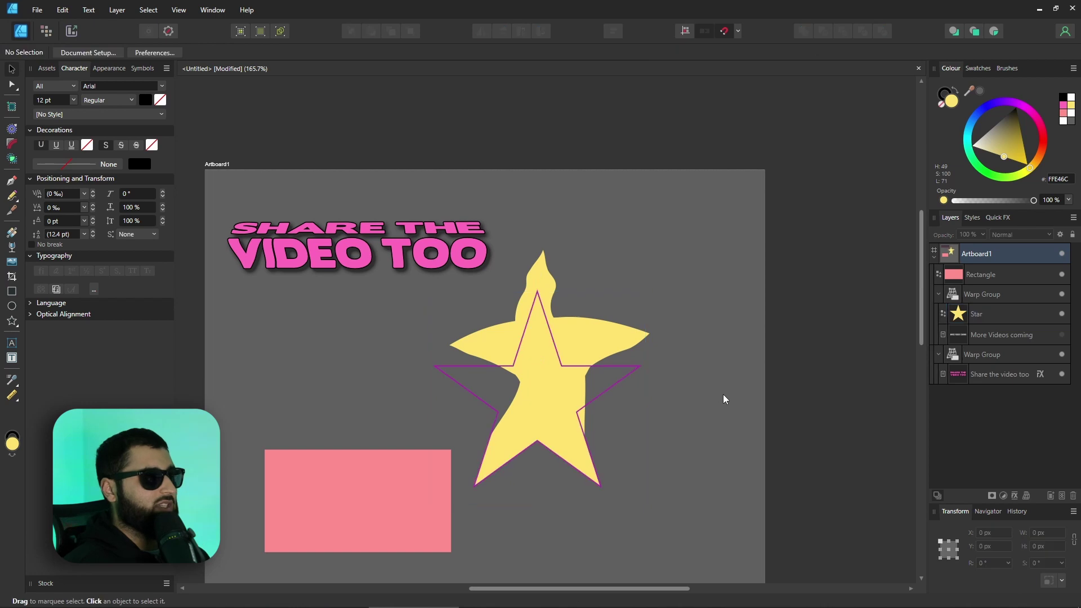
# Move the pink rectangle down near the artboard's lower edge and change its fill to white (FFFFFF).
pyautogui.scroll(-5, 732, 439)
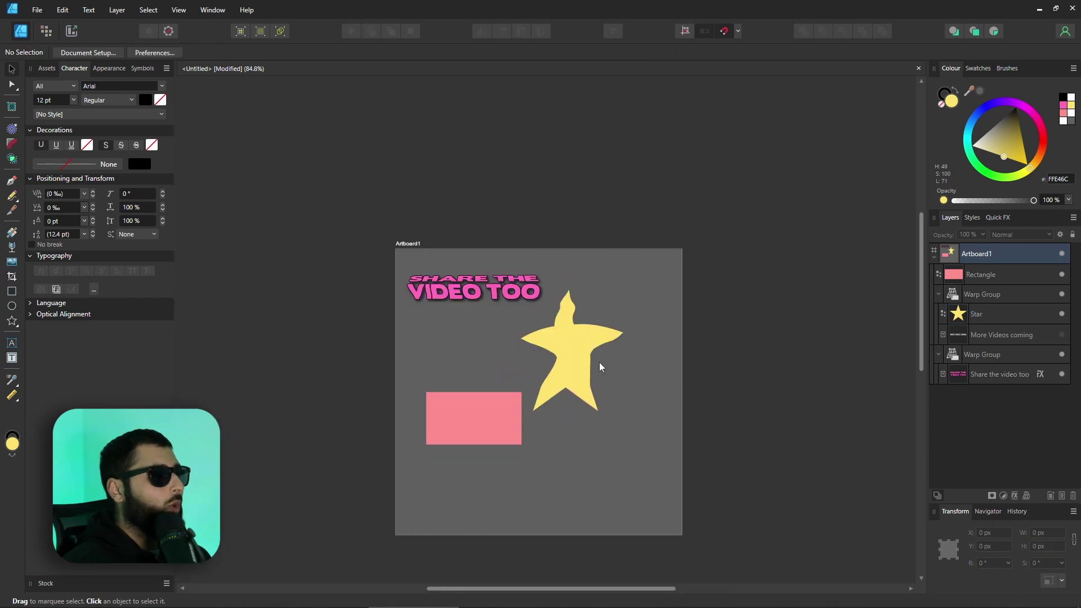
pyautogui.scroll(4, 599, 363)
pyautogui.scroll(-1, 588, 360)
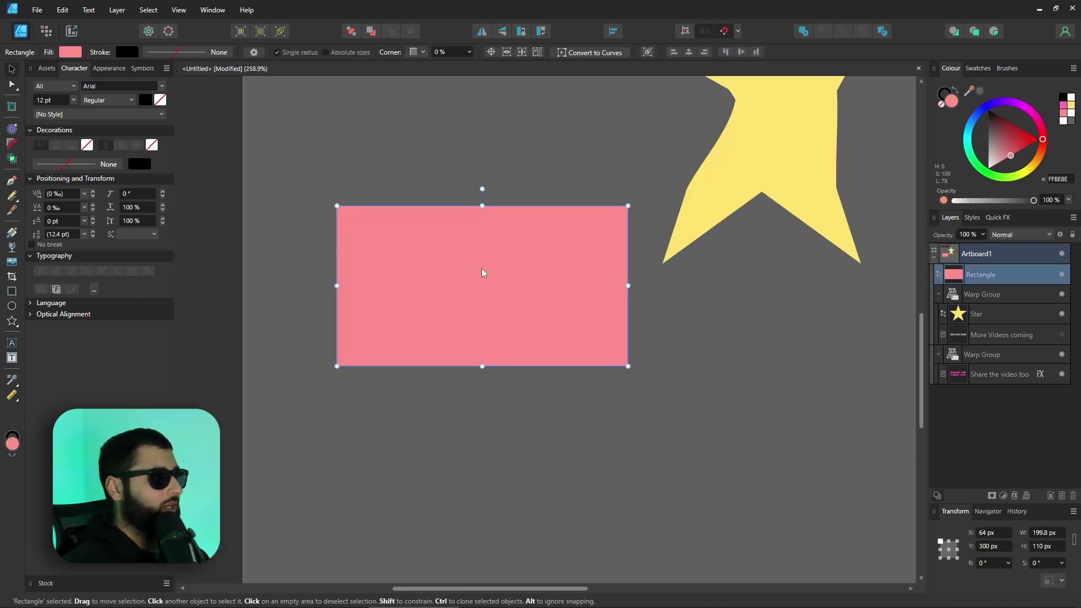
pyautogui.moveTo(482, 269); pyautogui.dragTo(536, 426)
pyautogui.scroll(-2, 553, 422)
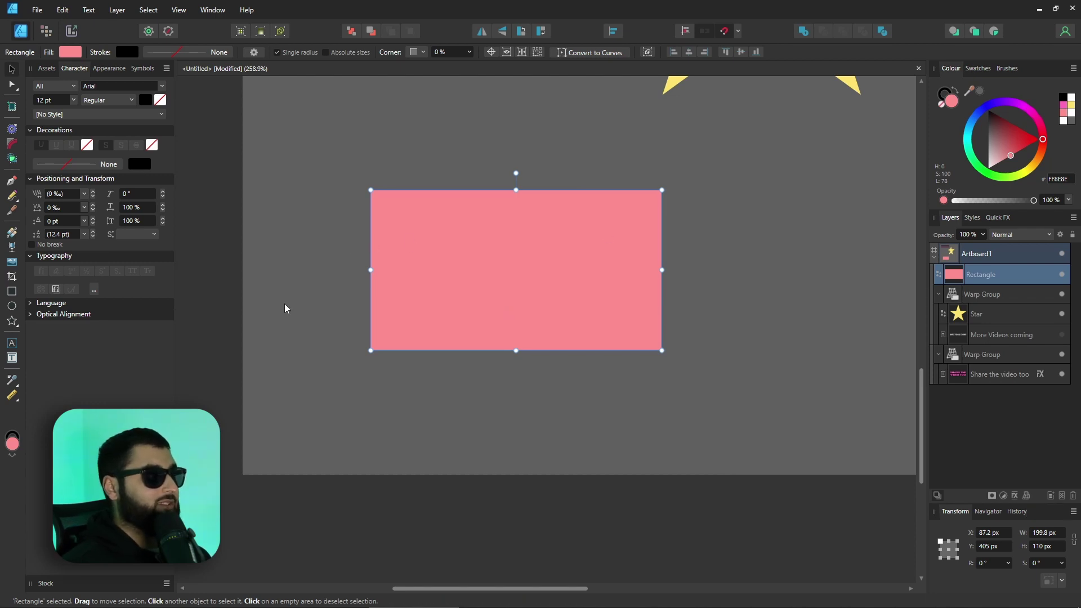
pyautogui.moveTo(1010, 148); pyautogui.dragTo(831, 313)
# Draw a circle about 64 px wide in the centre of the white rectangle and fill it red (FF0000).
pyautogui.press('e')
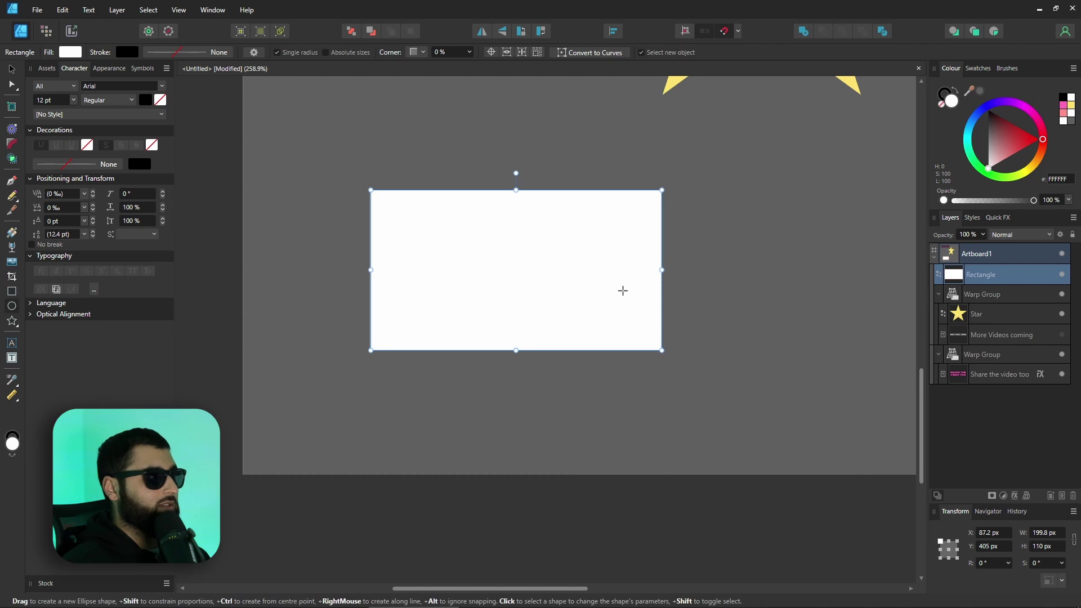
pyautogui.moveTo(514, 269); pyautogui.dragTo(562, 316)
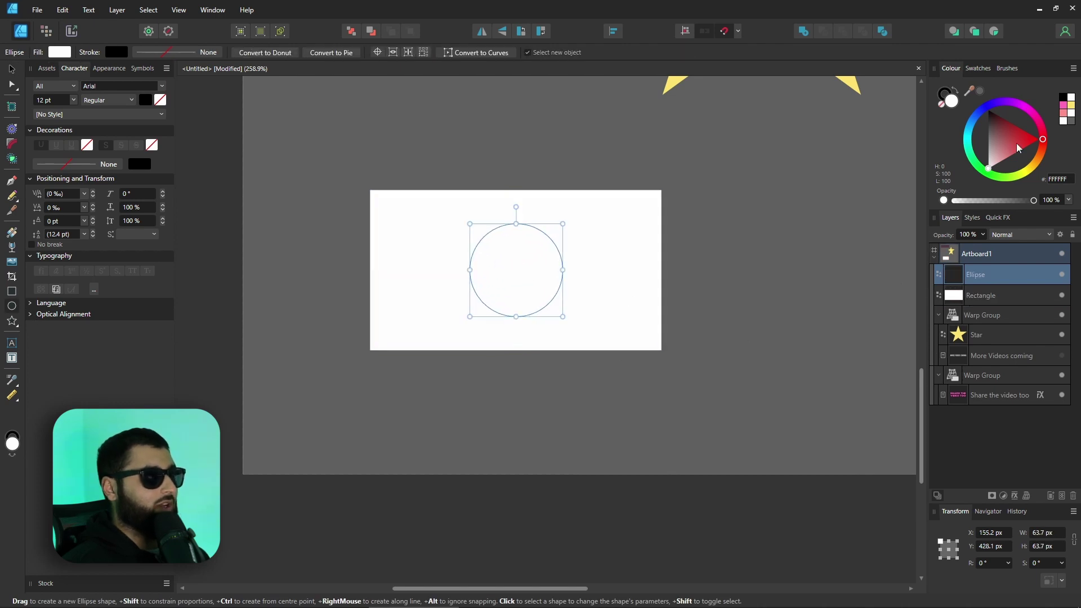
pyautogui.click(12, 69)
pyautogui.keyDown('shift'); pyautogui.click(639, 306); pyautogui.keyUp('shift')
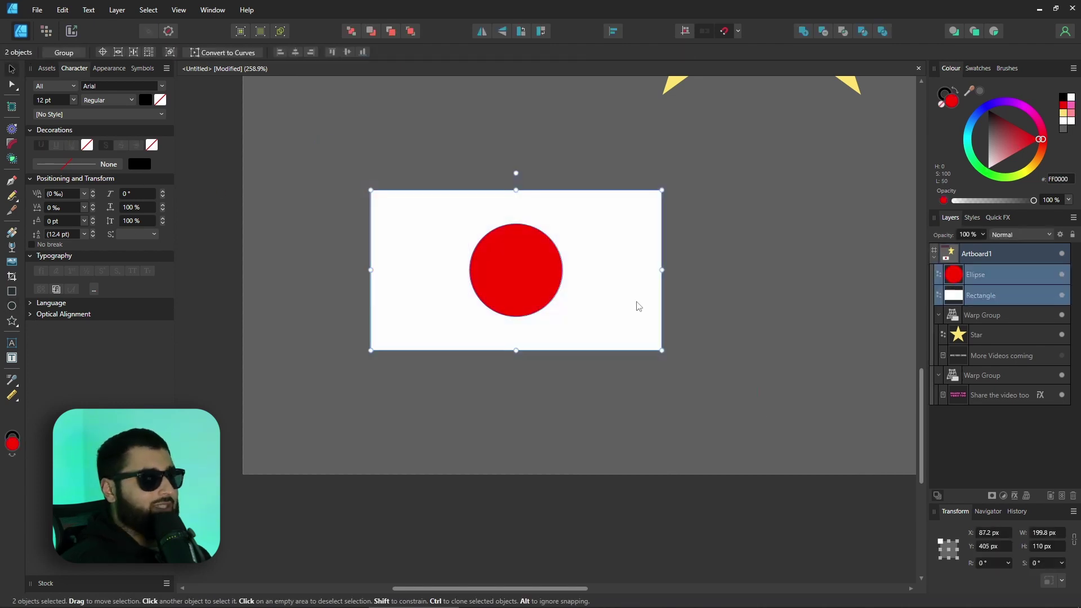
# Select the red circle and the white rectangle together and put them in a Mesh warp group.
pyautogui.moveTo(291, 125); pyautogui.dragTo(800, 449)
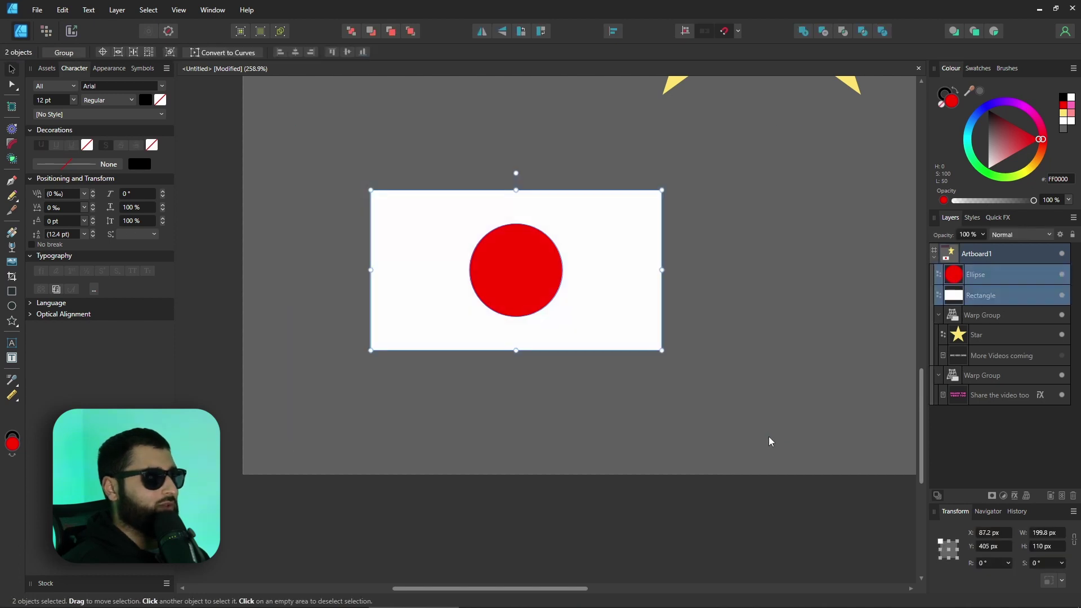
pyautogui.click(1028, 497)
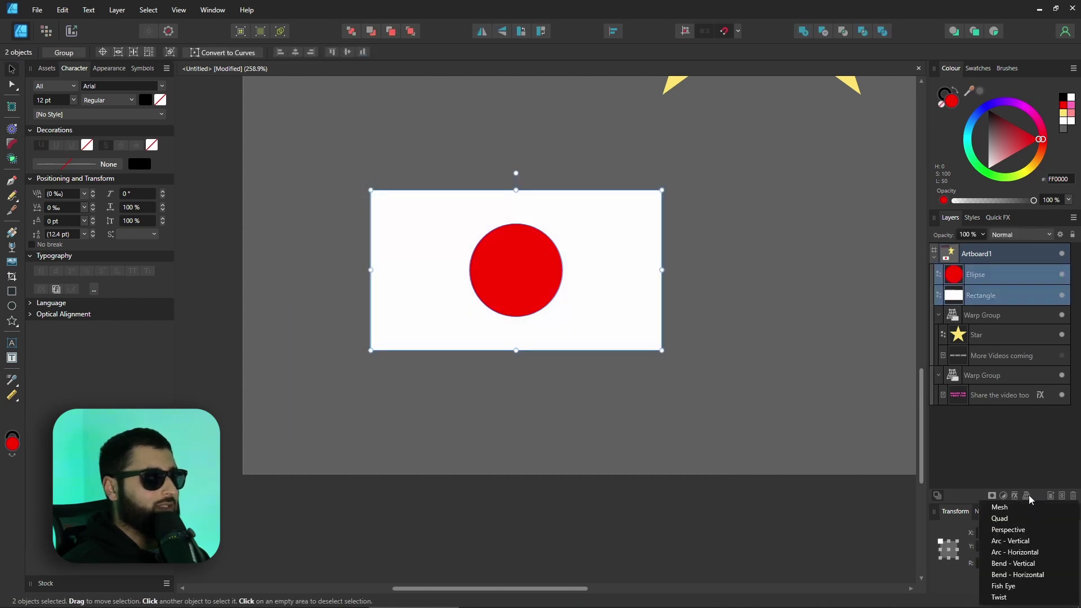
pyautogui.click(1000, 506)
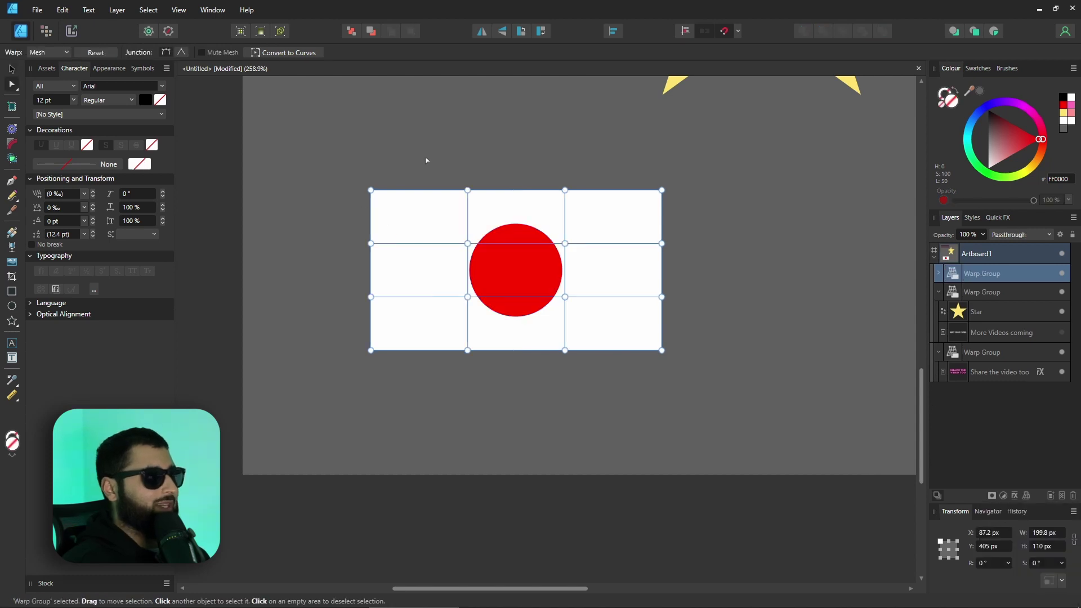
# Move the flag's mesh junctions column by column, alternating up and down and inward, to give it a waving shape.
pyautogui.moveTo(432, 163); pyautogui.dragTo(705, 394)
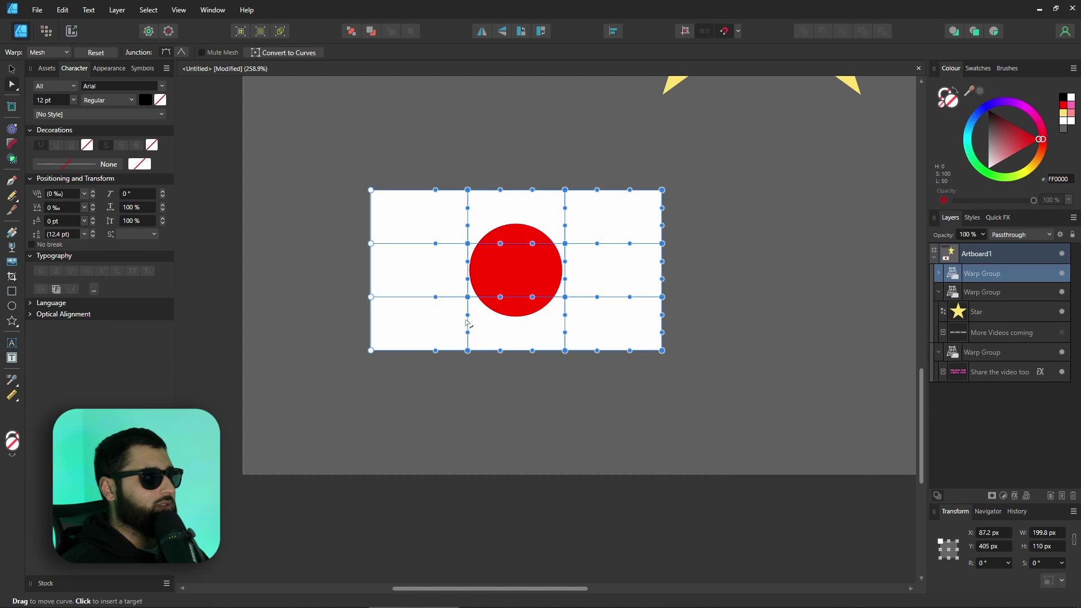
pyautogui.moveTo(470, 301); pyautogui.dragTo(434, 284)
pyautogui.moveTo(503, 120); pyautogui.dragTo(704, 380)
pyautogui.moveTo(532, 232); pyautogui.dragTo(517, 250)
pyautogui.moveTo(578, 152); pyautogui.dragTo(683, 393)
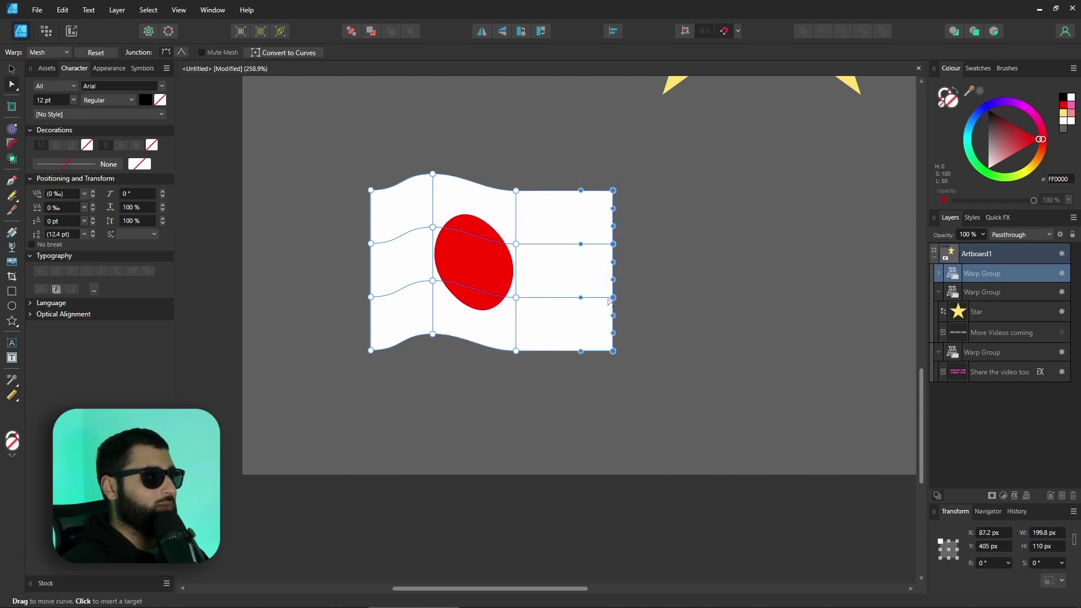
pyautogui.moveTo(614, 297); pyautogui.dragTo(595, 275)
pyautogui.click(647, 418)
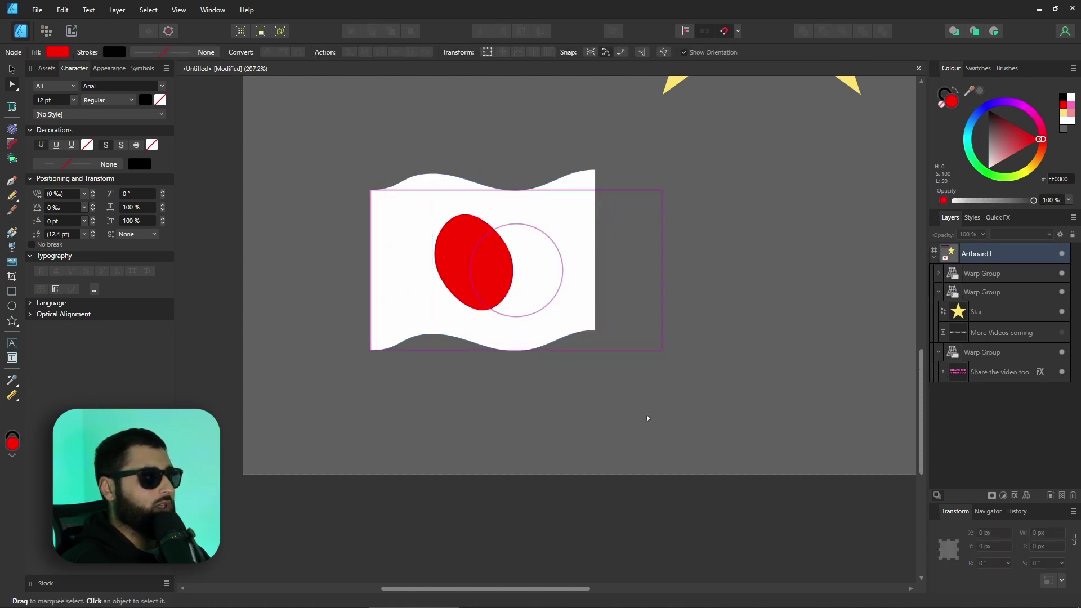
# Hide the red ellipse and the white rectangle inside the waving flag's warp group.
pyautogui.scroll(-4, 648, 418)
pyautogui.scroll(5, 586, 395)
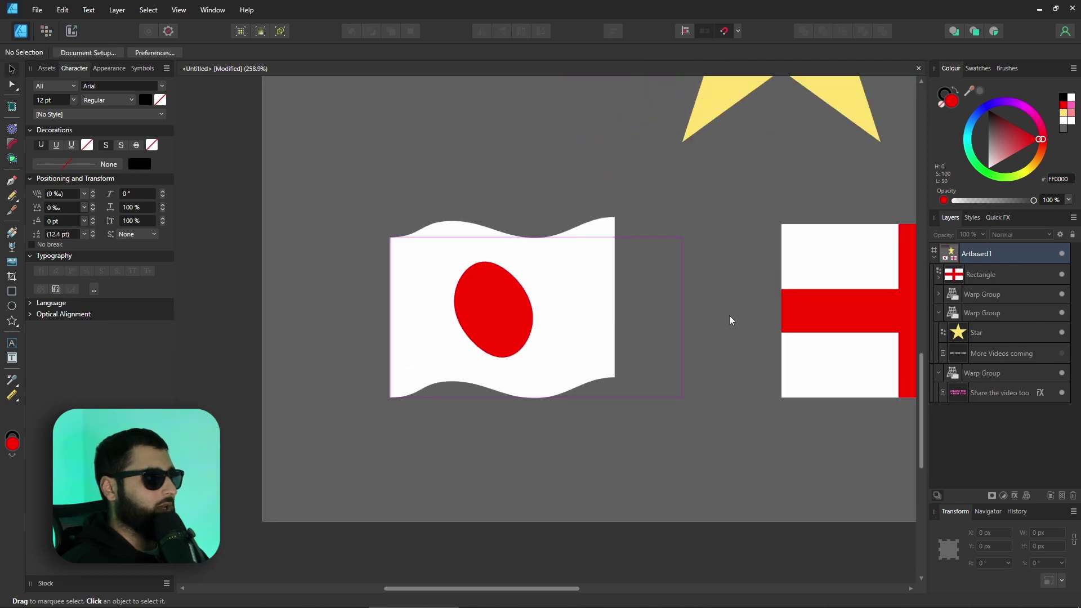
pyautogui.scroll(-3, 475, 292)
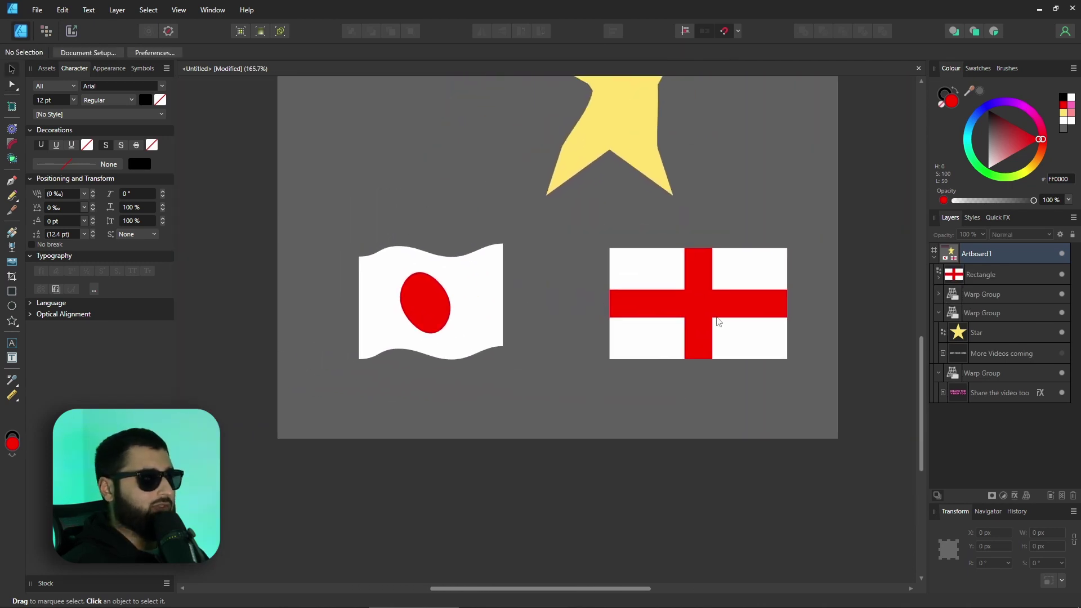
pyautogui.click(659, 309)
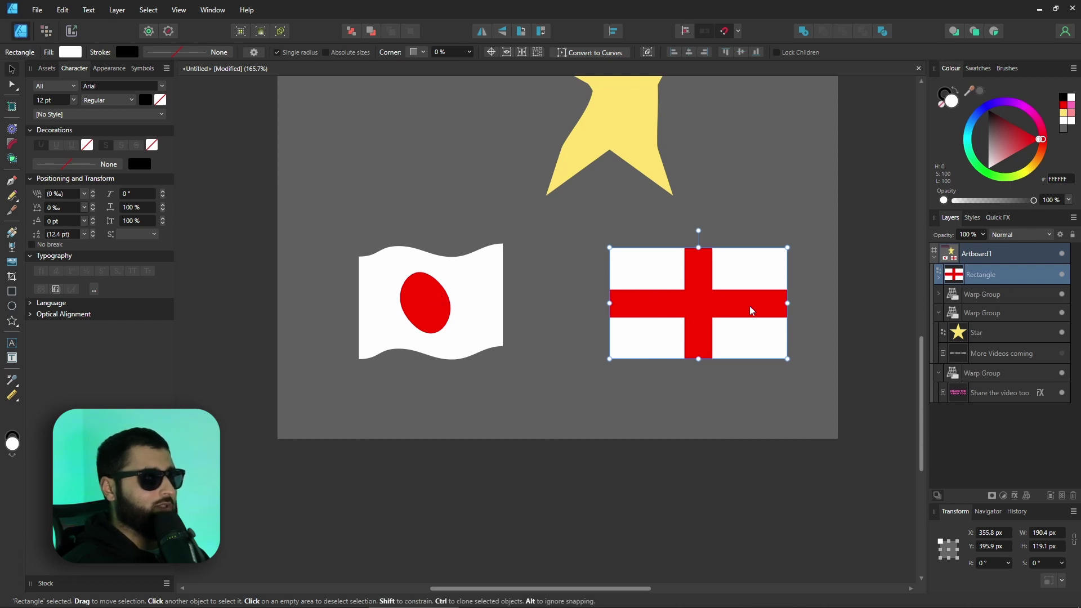
pyautogui.click(939, 295)
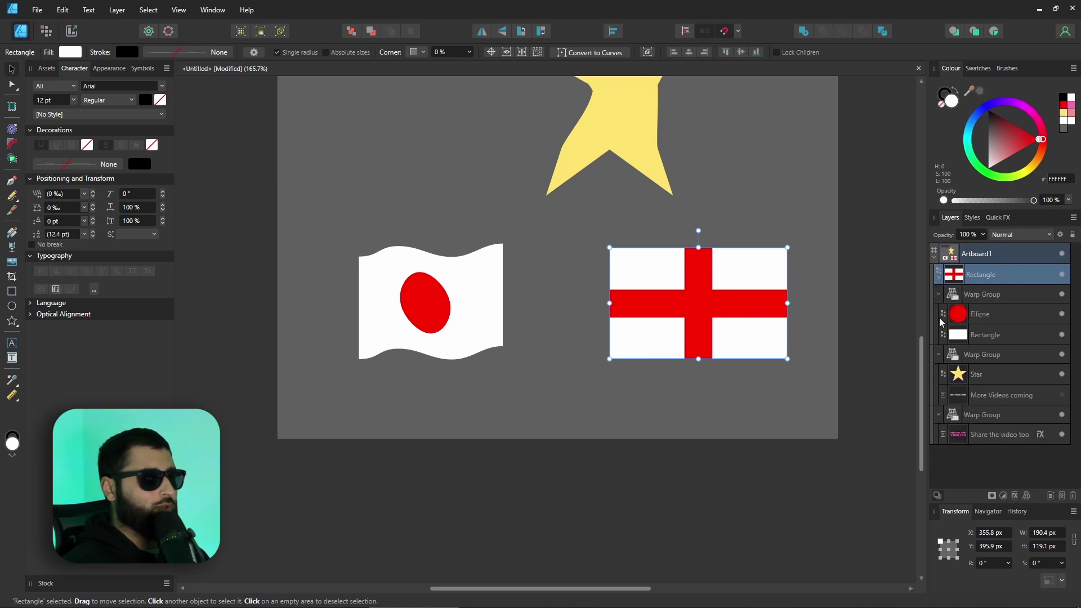
pyautogui.click(1062, 334)
pyautogui.click(1062, 314)
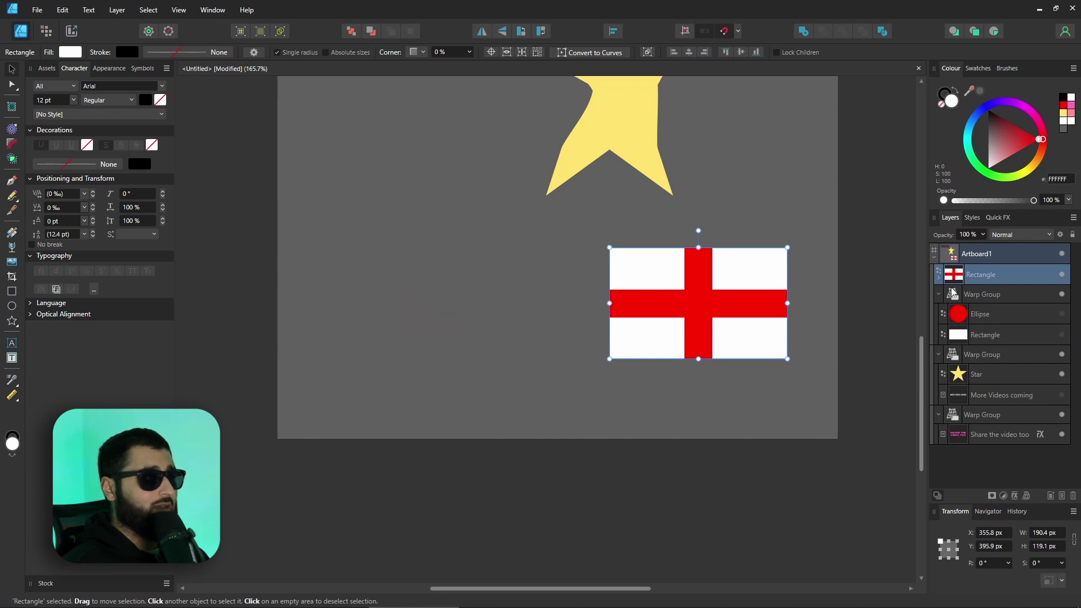
# Nest the red-cross flag rectangle in the waving flag's warp group and move it onto the warped area.
pyautogui.moveTo(978, 275); pyautogui.dragTo(976, 296)
pyautogui.moveTo(726, 296); pyautogui.dragTo(504, 311)
pyautogui.click(766, 434)
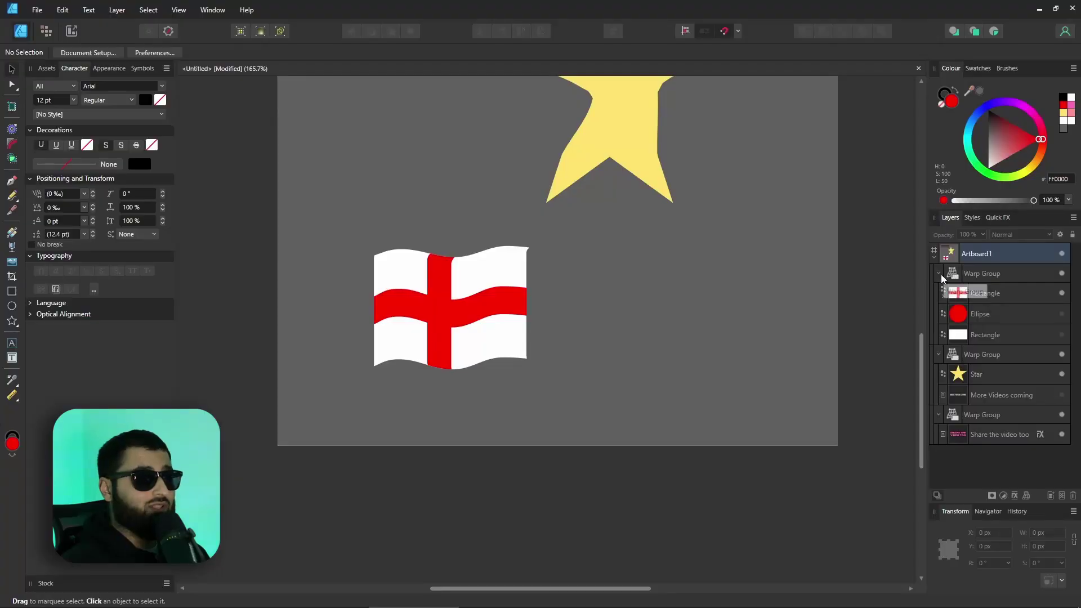
# Wrap the waving flag's warp group in a Perspective warp group and move its corners to tilt the flag.
pyautogui.click(939, 274)
pyautogui.click(954, 276)
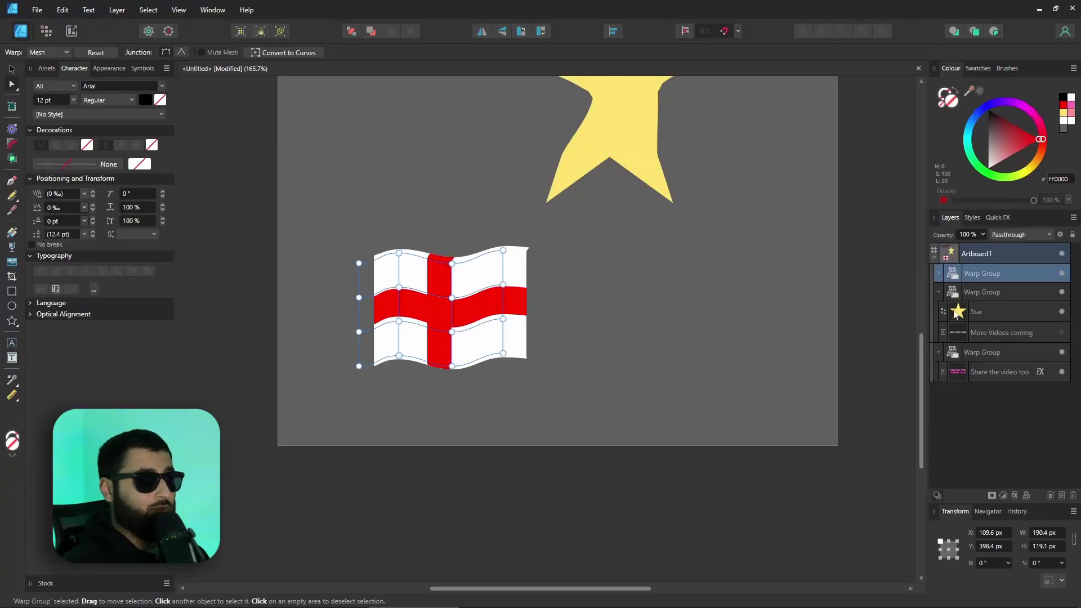
pyautogui.click(1031, 498)
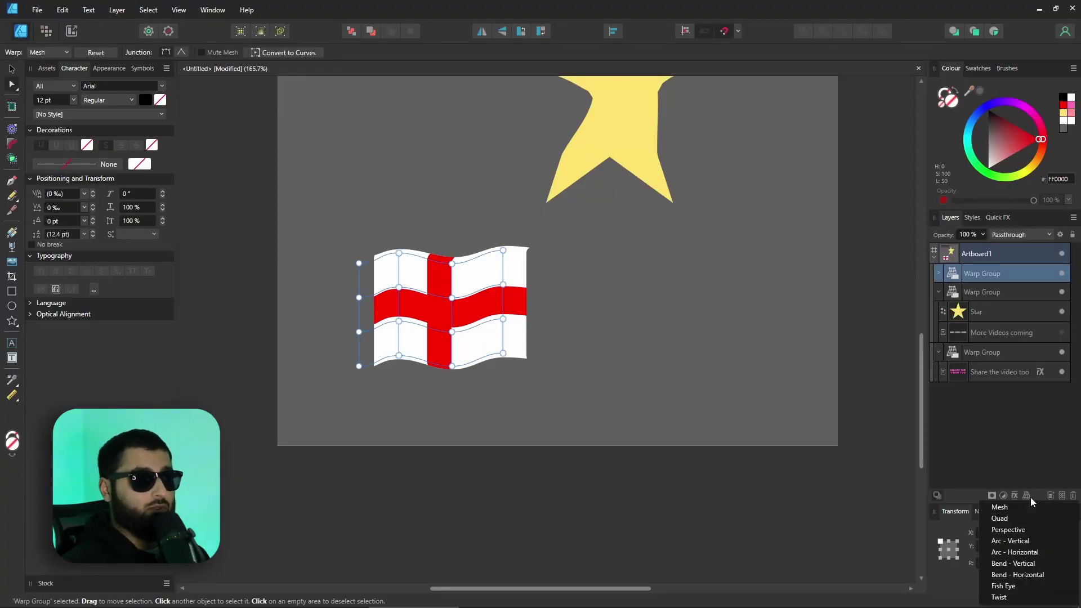
pyautogui.click(1026, 530)
pyautogui.click(938, 273)
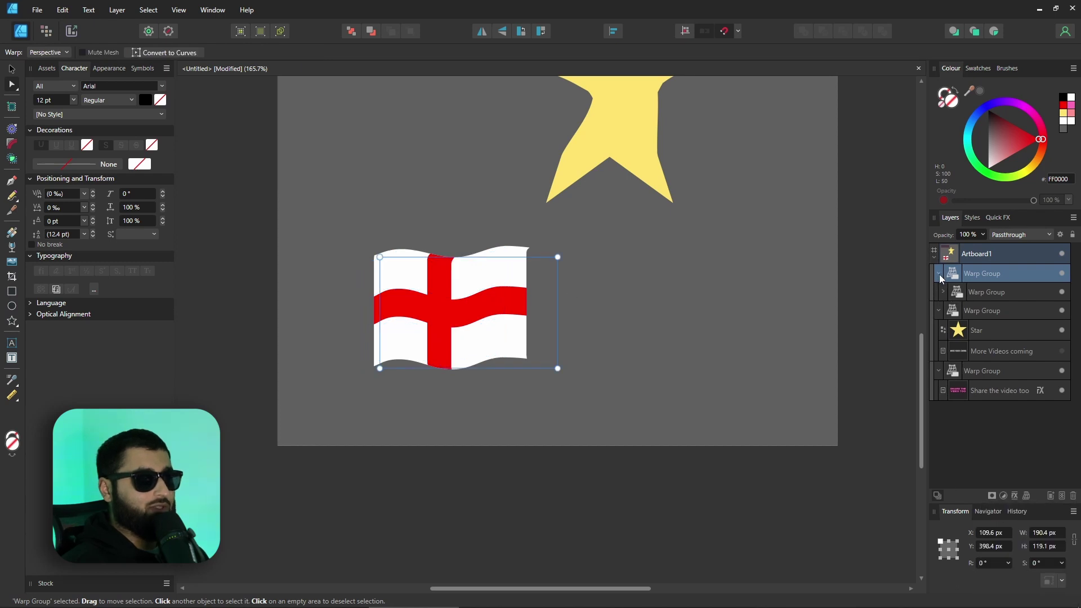
pyautogui.click(944, 293)
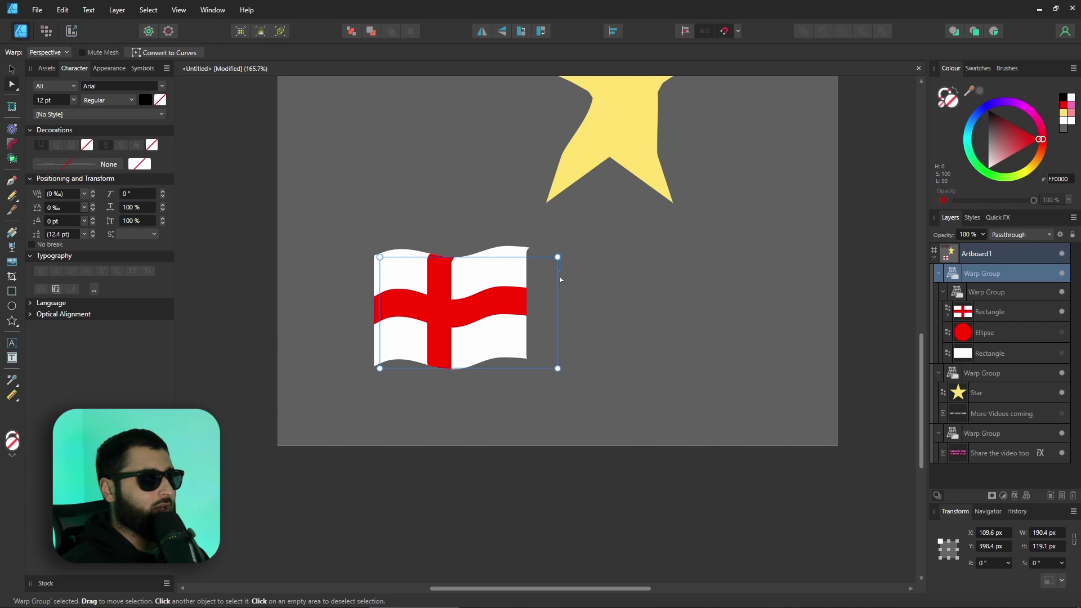
pyautogui.moveTo(562, 280); pyautogui.dragTo(567, 321)
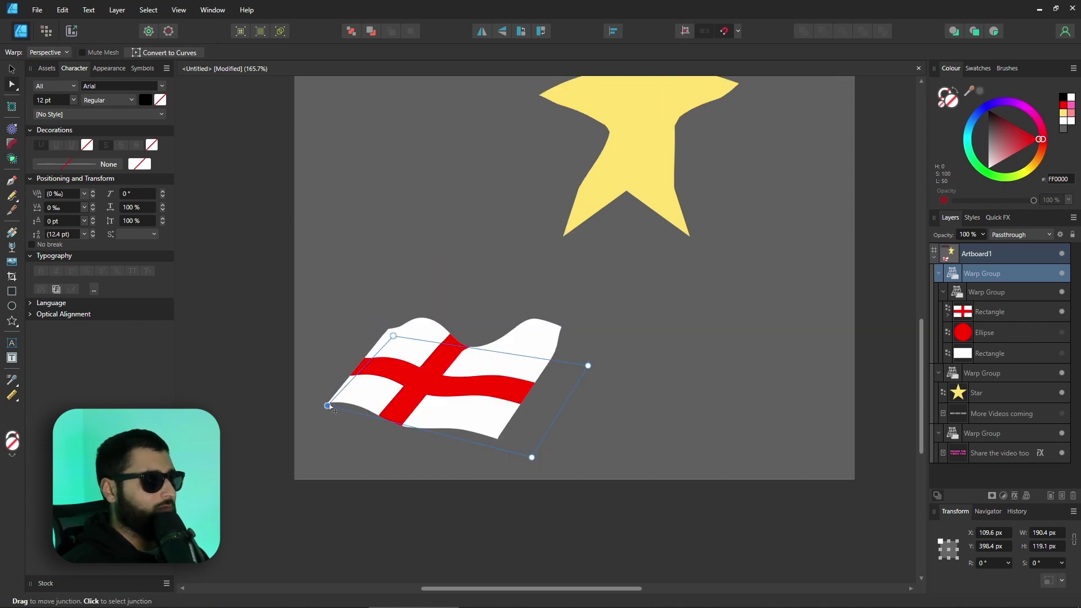
# Wrap the tilted flag in a Twist warp group and move an inner mesh junction to distort the flag further.
pyautogui.click(1026, 497)
pyautogui.click(1028, 598)
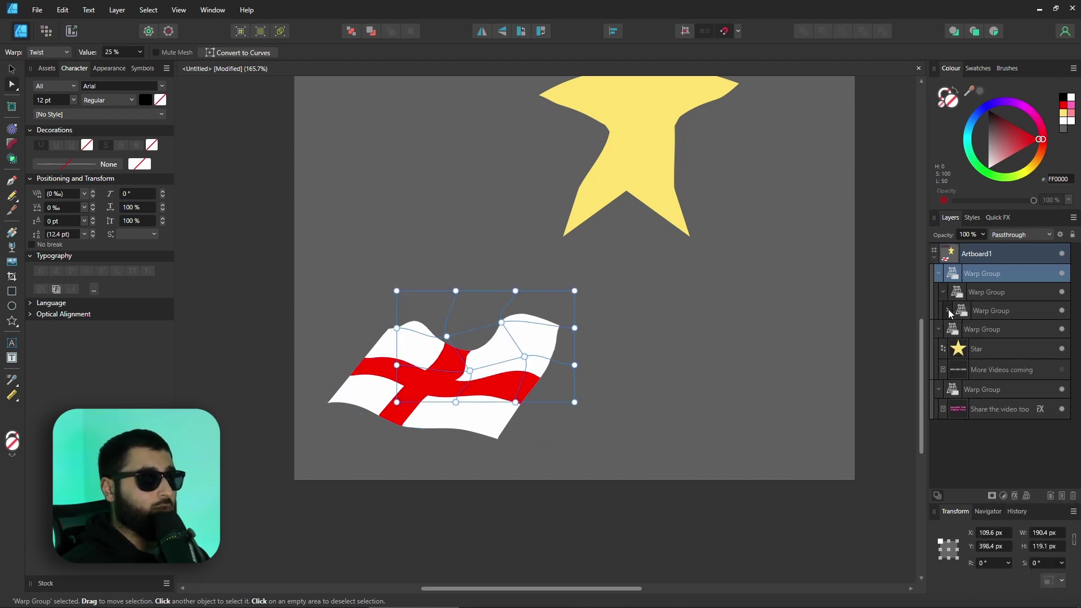
pyautogui.click(948, 310)
pyautogui.click(467, 370)
pyautogui.moveTo(466, 369)
pyautogui.mouseDown()
pyautogui.moveTo(471, 345)
pyautogui.moveTo(481, 356)
pyautogui.mouseUp()
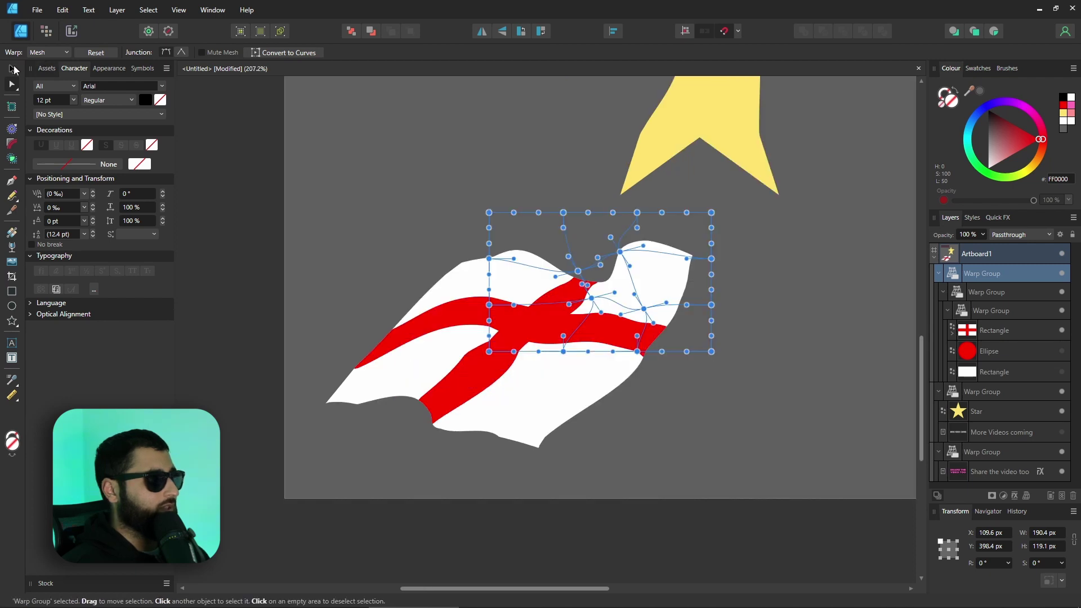
# Deselect the flag, collapse its nested warp groups and view the whole artboard.
pyautogui.click(14, 70)
pyautogui.click(741, 356)
pyautogui.scroll(-2, 741, 356)
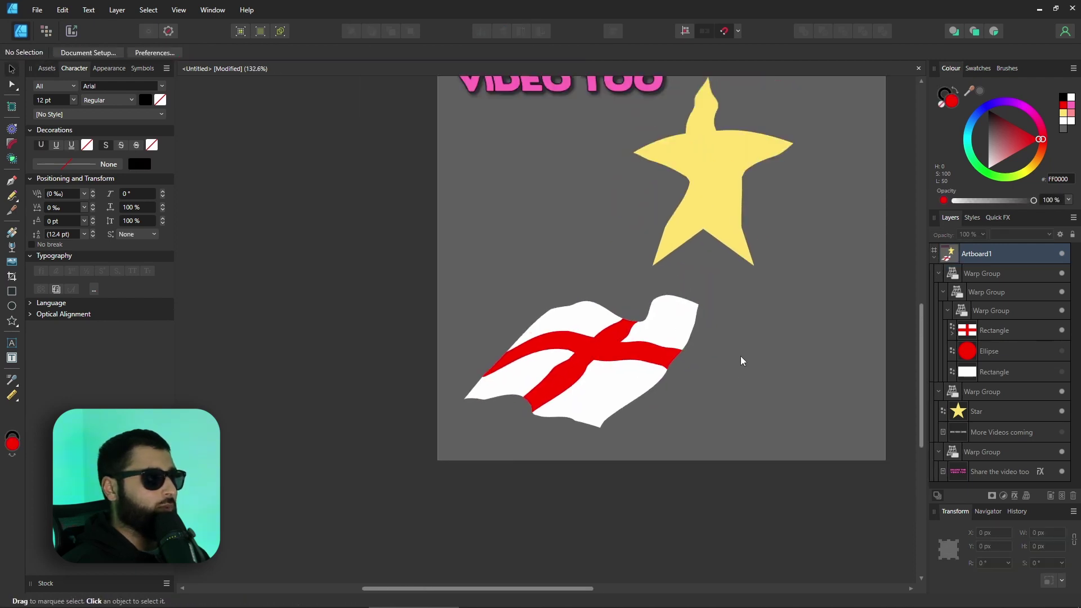
pyautogui.click(938, 275)
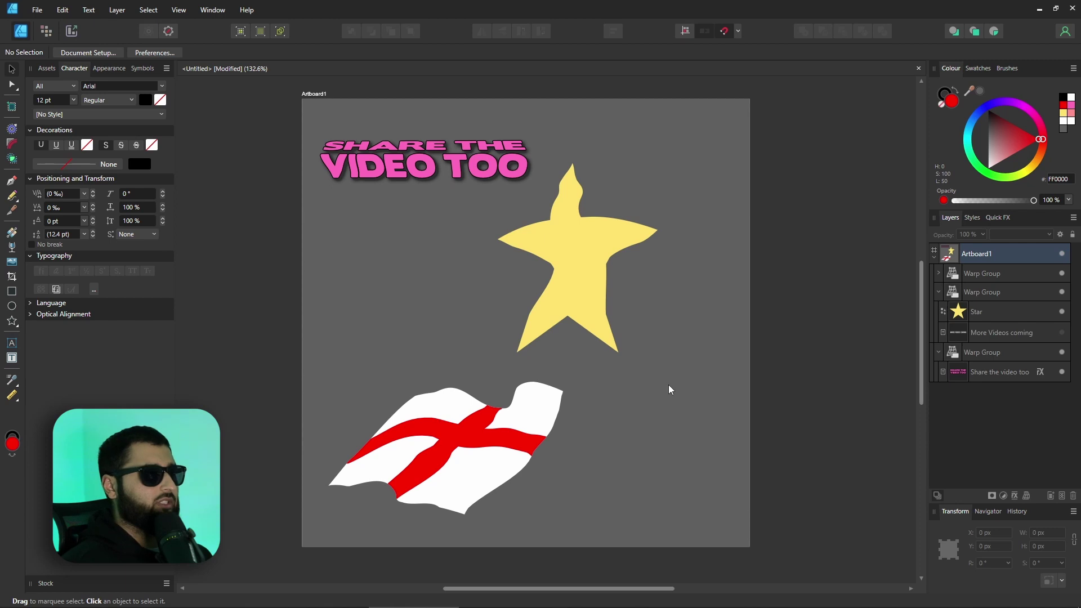